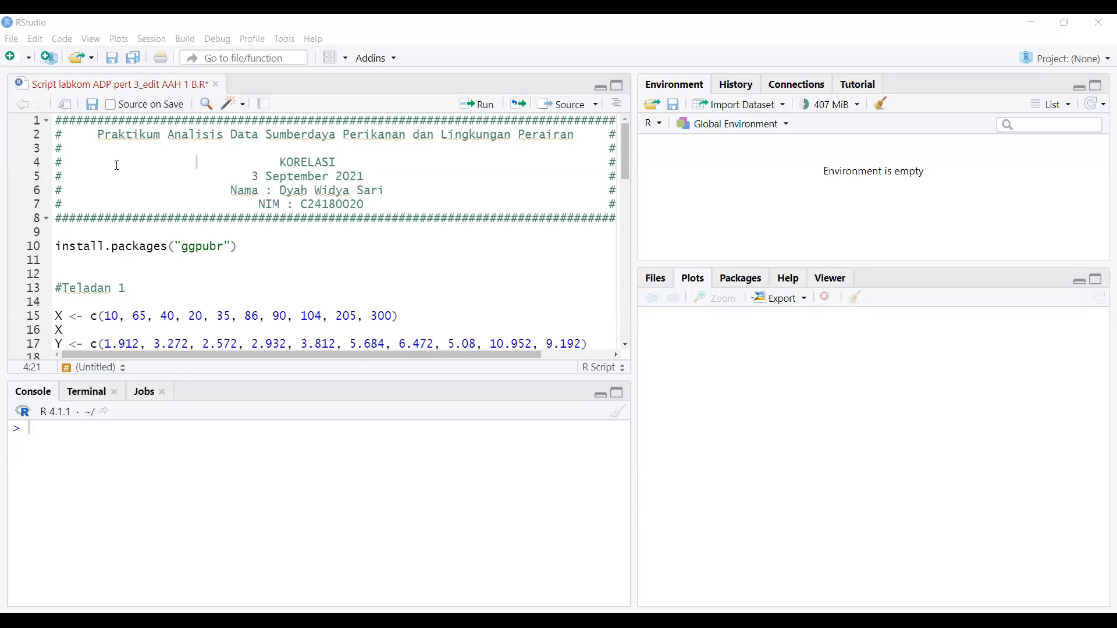
# - Highlight the script's comment header block, then move to the package install line
pyautogui.click(287, 176)
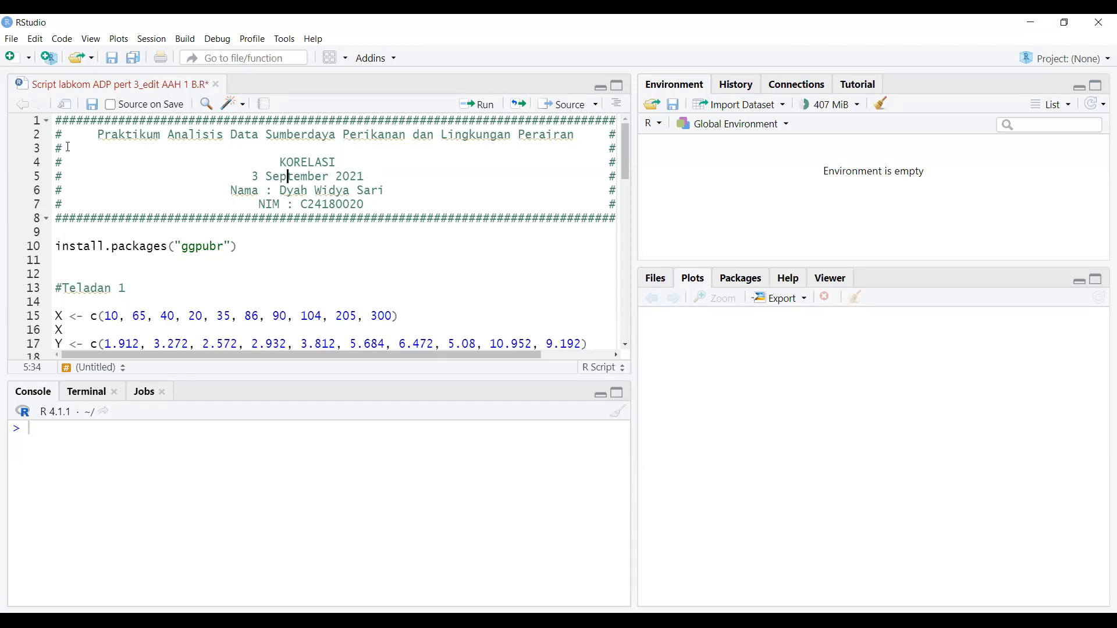
pyautogui.moveTo(56, 120); pyautogui.dragTo(624, 211)
pyautogui.click(302, 244)
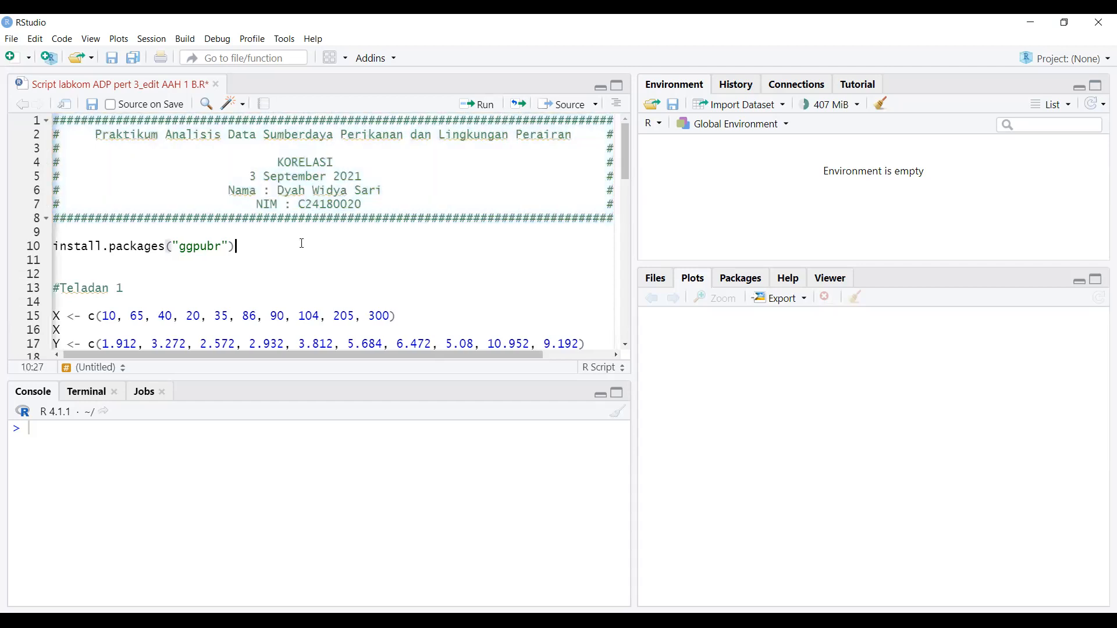
pyautogui.moveTo(287, 355); pyautogui.dragTo(205, 354)
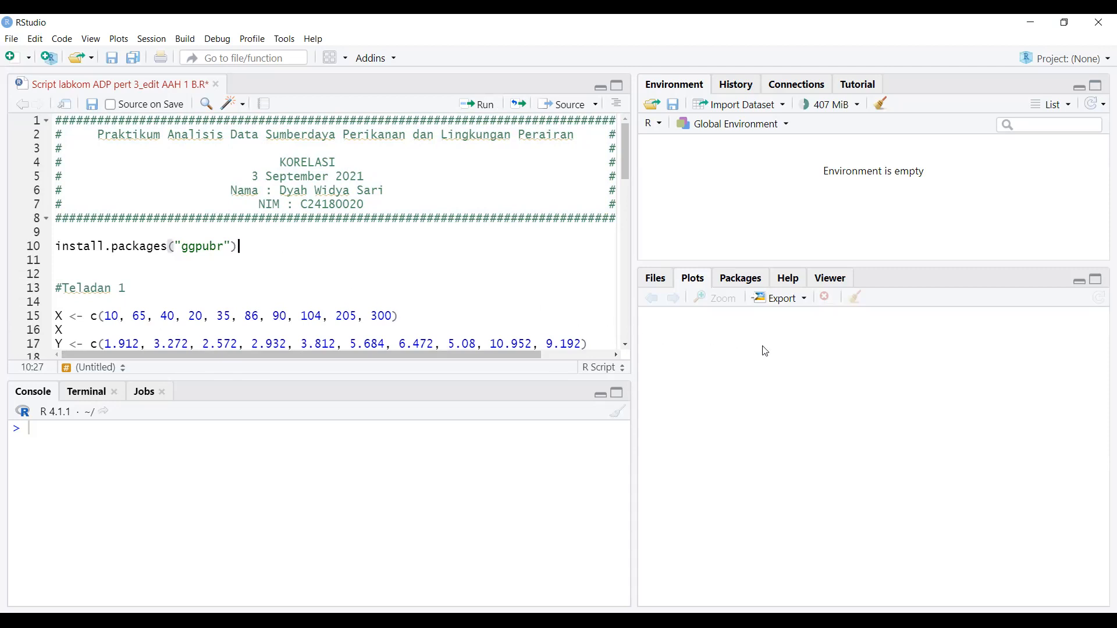
# - Open the ggpubr package help from Packages and go to the ggscatter argument list
pyautogui.click(741, 283)
pyautogui.click(1023, 298)
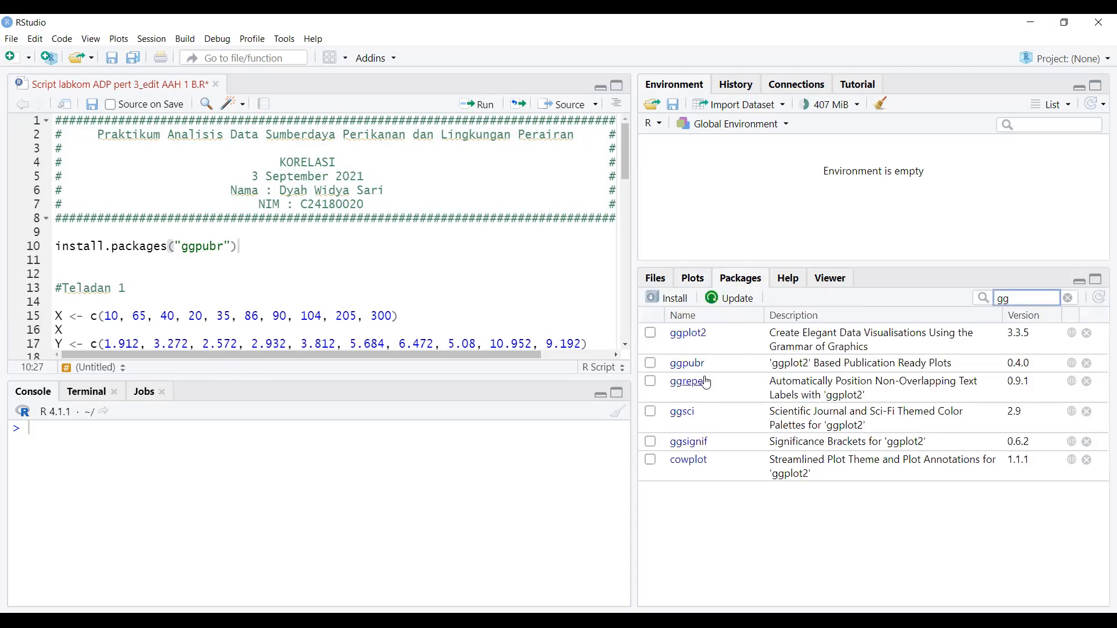
pyautogui.click(687, 364)
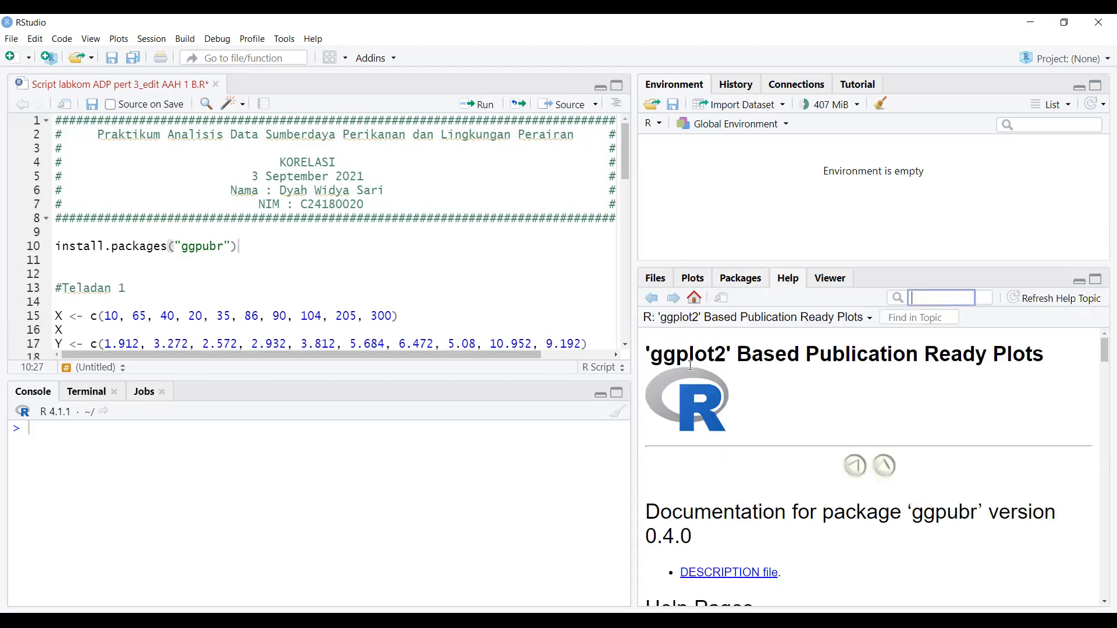
pyautogui.scroll(-8, 802, 393)
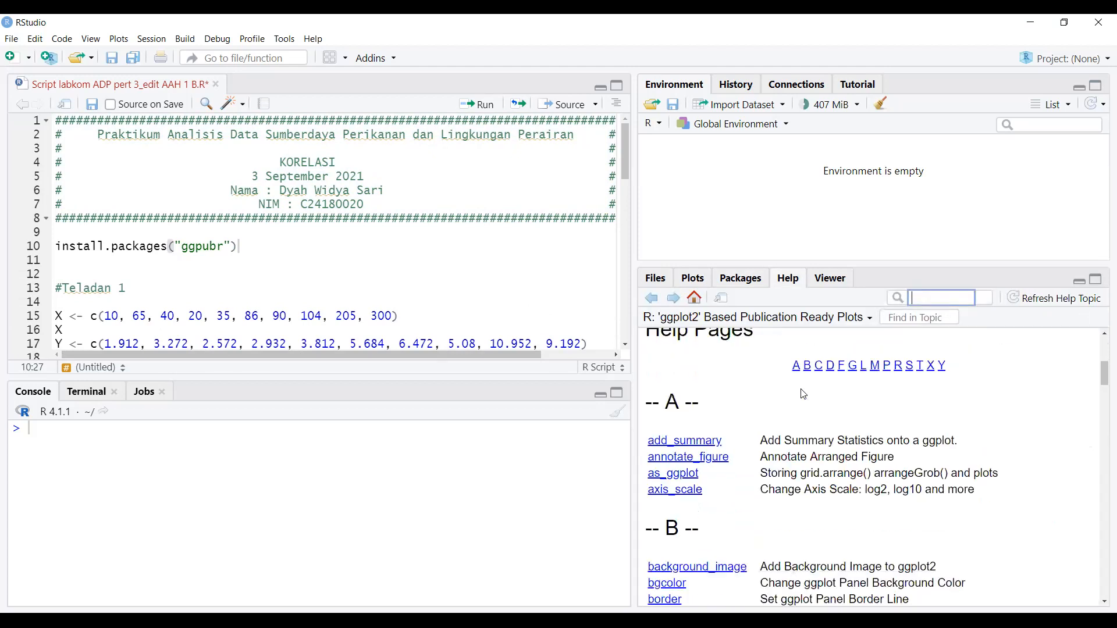
pyautogui.scroll(6, 802, 394)
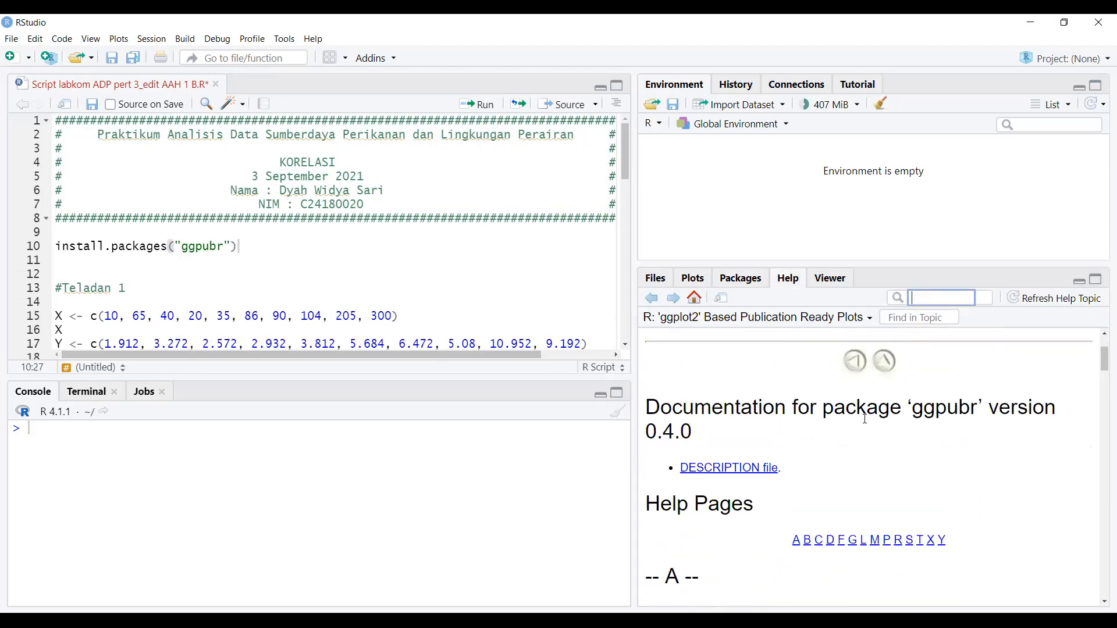
pyautogui.scroll(-15, 910, 416)
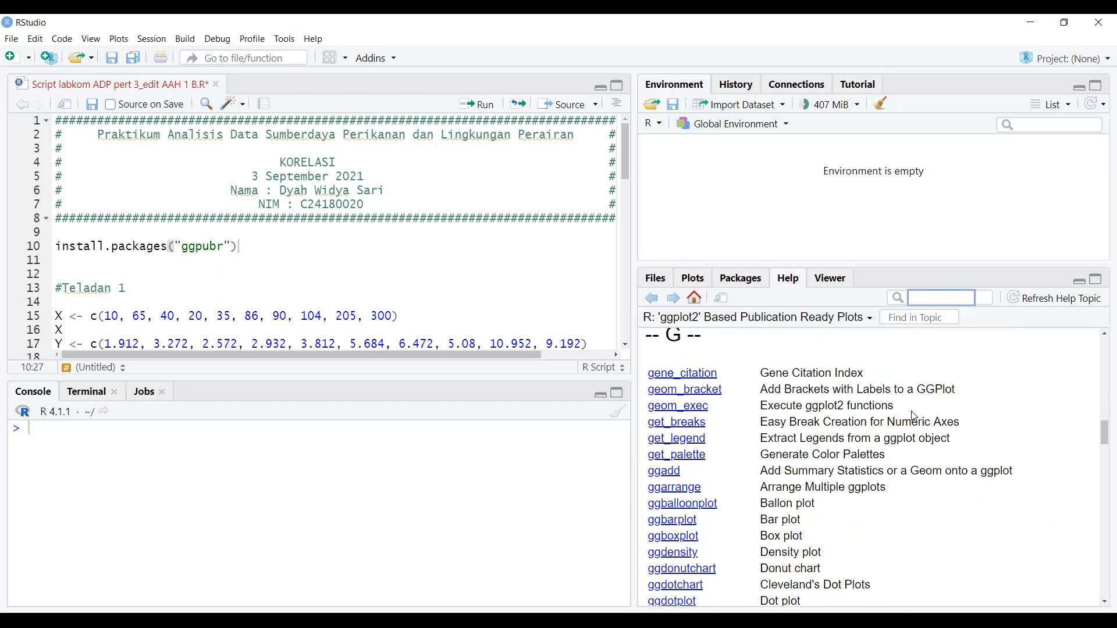
pyautogui.scroll(-3, 914, 416)
pyautogui.scroll(-2, 914, 416)
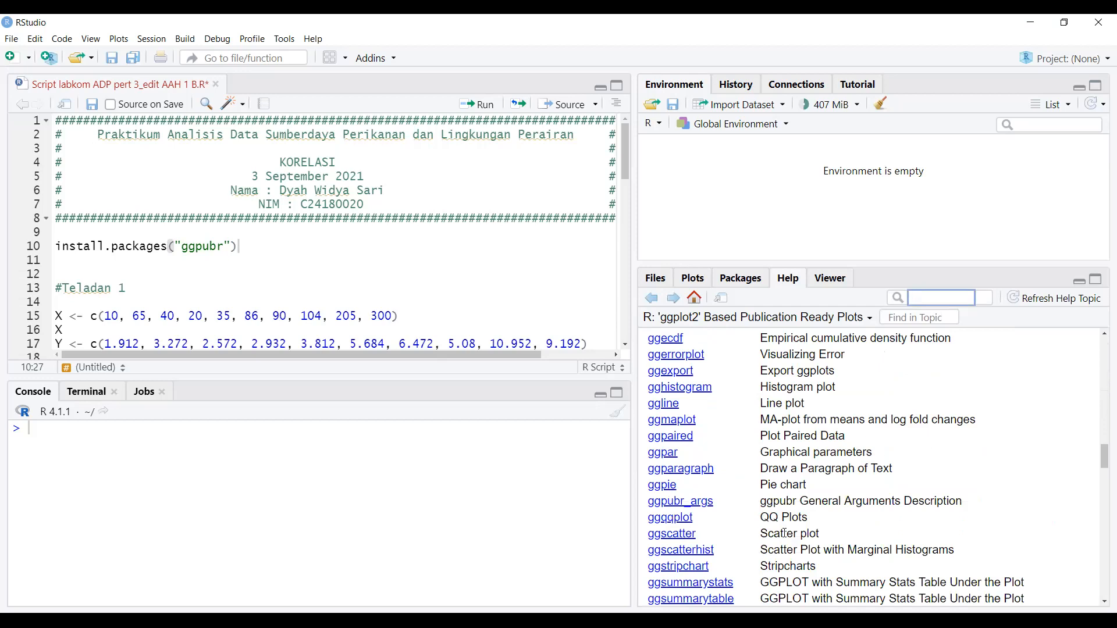
pyautogui.click(673, 534)
pyautogui.scroll(-10, 788, 407)
pyautogui.click(221, 273)
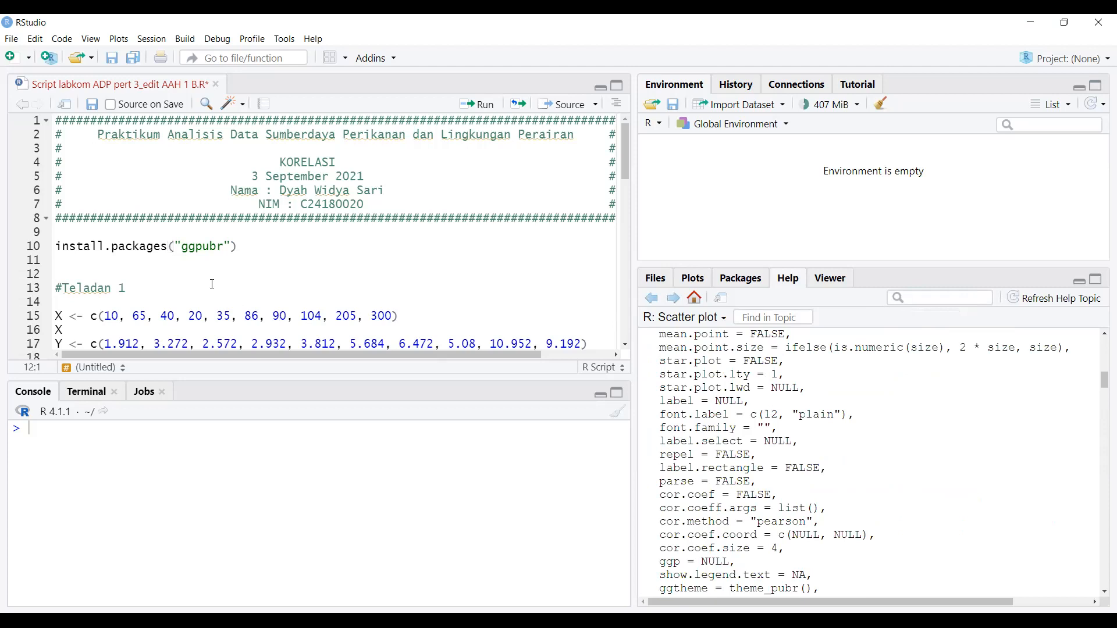
# - Run line 15 so X holds the ten values from 10 to 300
pyautogui.scroll(-2, 201, 250)
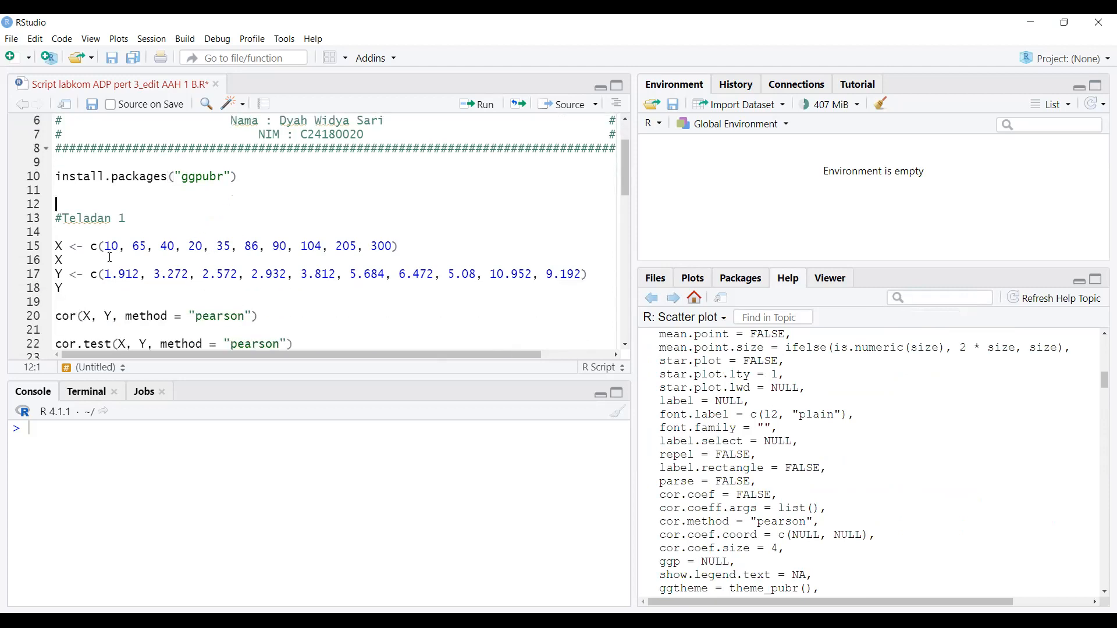
pyautogui.click(65, 246)
pyautogui.moveTo(97, 246); pyautogui.dragTo(415, 250)
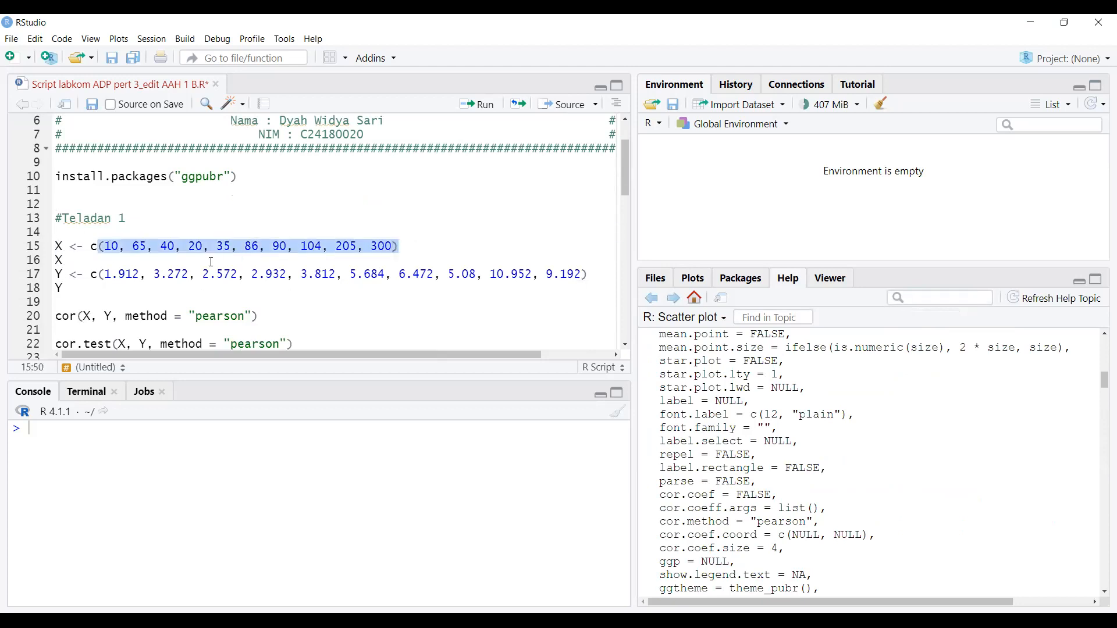
pyautogui.click(97, 250)
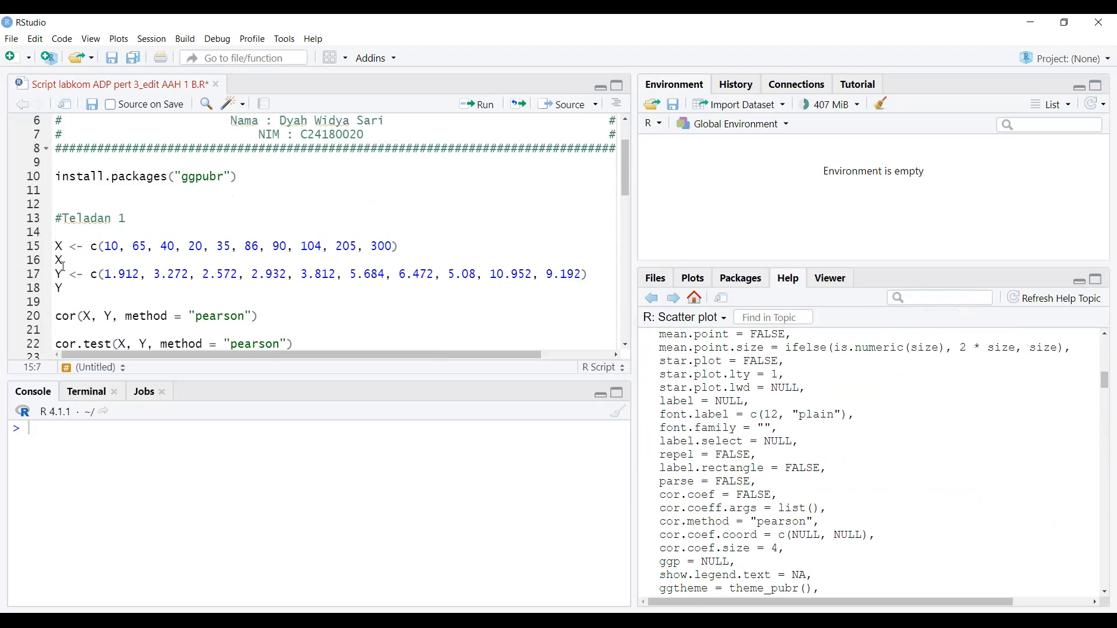
pyautogui.scroll(-2, 61, 259)
pyautogui.click(63, 204)
pyautogui.click(92, 205)
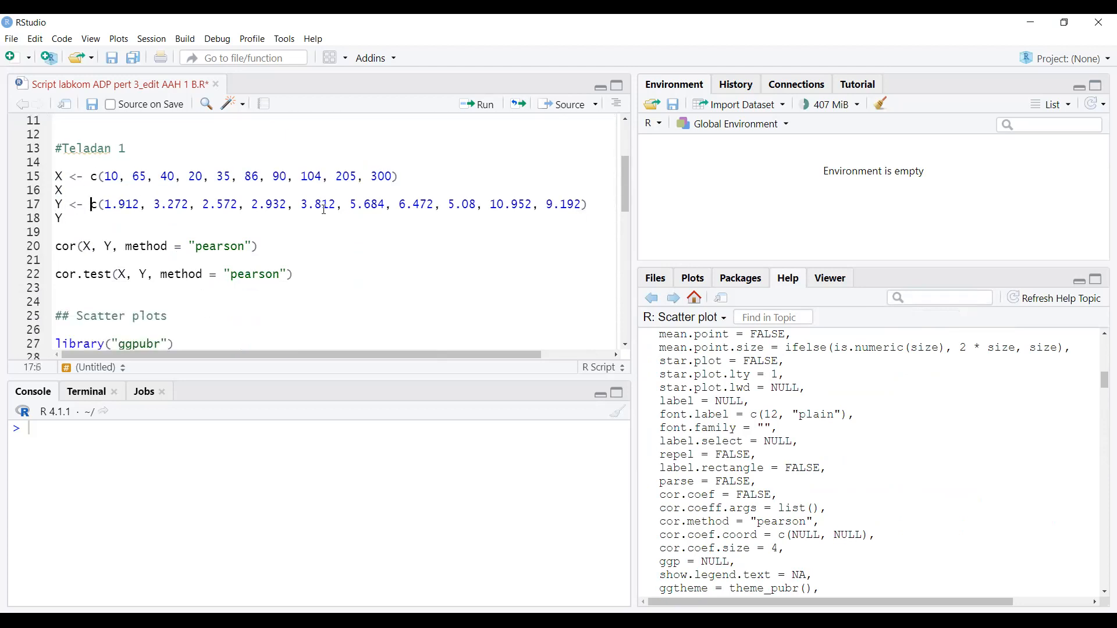
pyautogui.press('End')
pyautogui.click(61, 177)
pyautogui.click(501, 105)
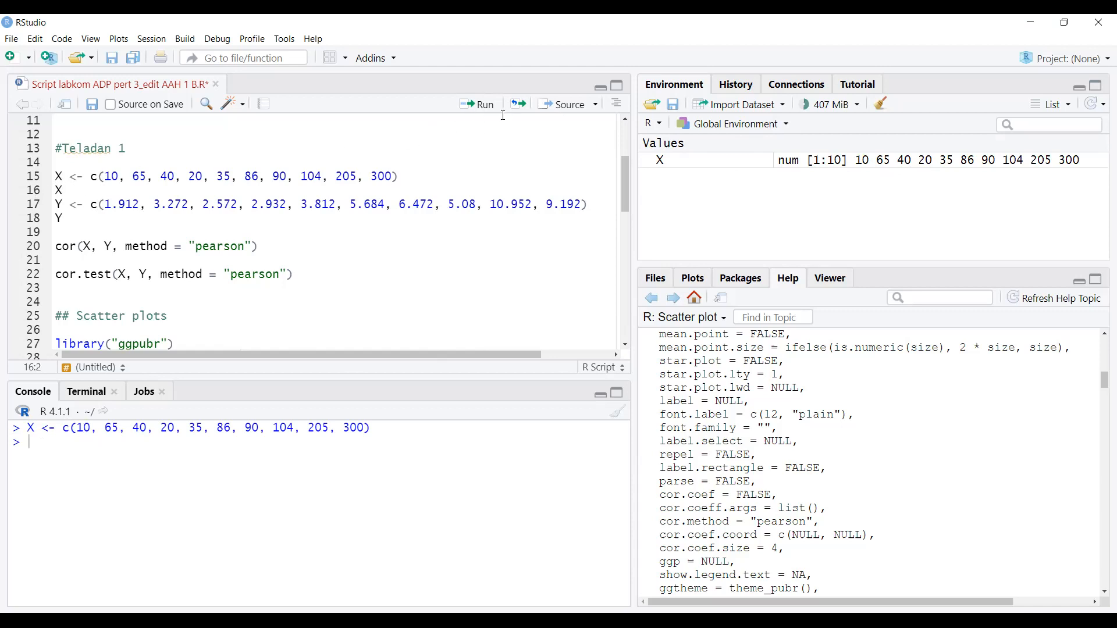
# - Print X in the console, then create Y and print its values
pyautogui.click(487, 104)
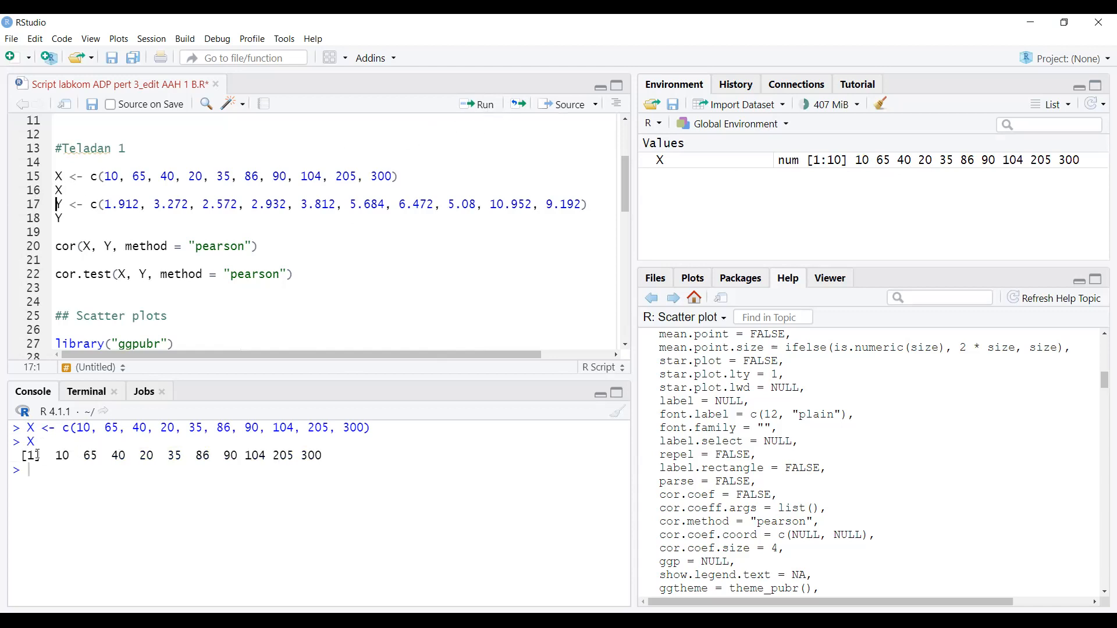
pyautogui.moveTo(57, 456); pyautogui.dragTo(335, 456)
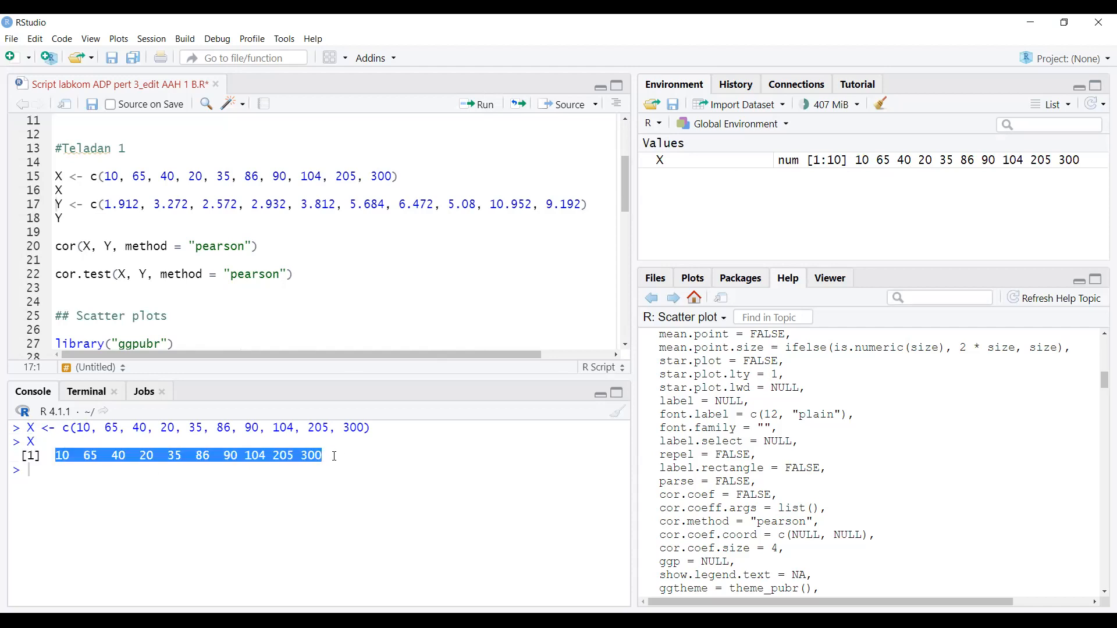
pyautogui.click(71, 204)
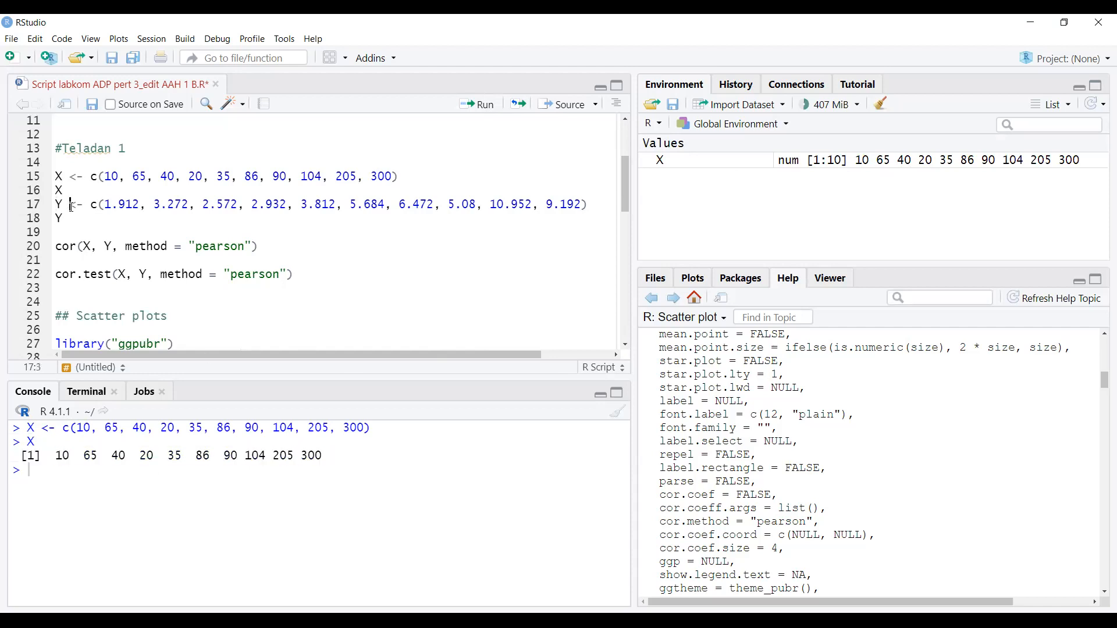
pyautogui.click(483, 106)
pyautogui.click(483, 106)
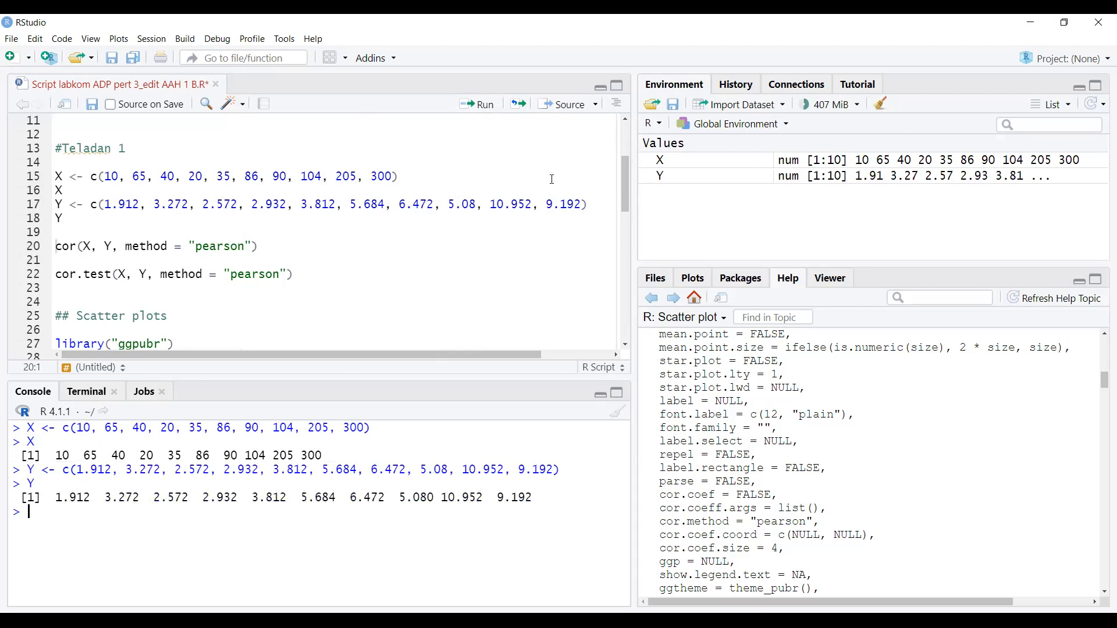
# - Run cor(X, Y, method = "pearson") and highlight the result, 0.8930454
pyautogui.click(58, 249)
pyautogui.moveTo(59, 250)
pyautogui.mouseDown()
pyautogui.moveTo(70, 250)
pyautogui.moveTo(58, 260)
pyautogui.moveTo(78, 249)
pyautogui.mouseUp()
pyautogui.click(90, 250)
pyautogui.click(114, 250)
pyautogui.click(159, 246)
pyautogui.click(271, 247)
pyautogui.click(476, 104)
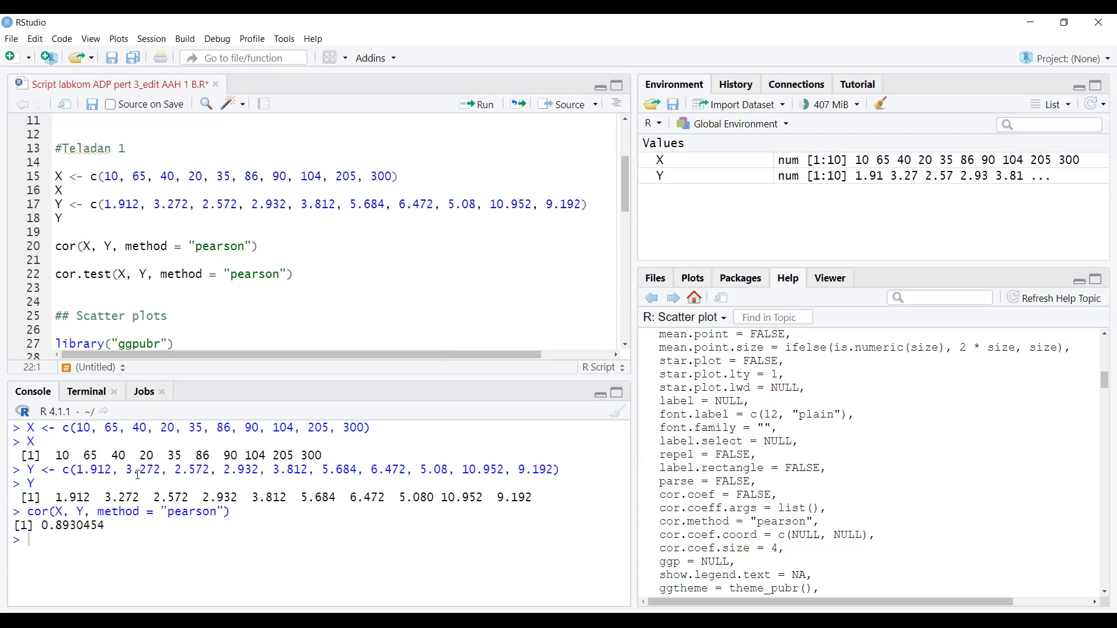
pyautogui.moveTo(114, 527); pyautogui.dragTo(43, 524)
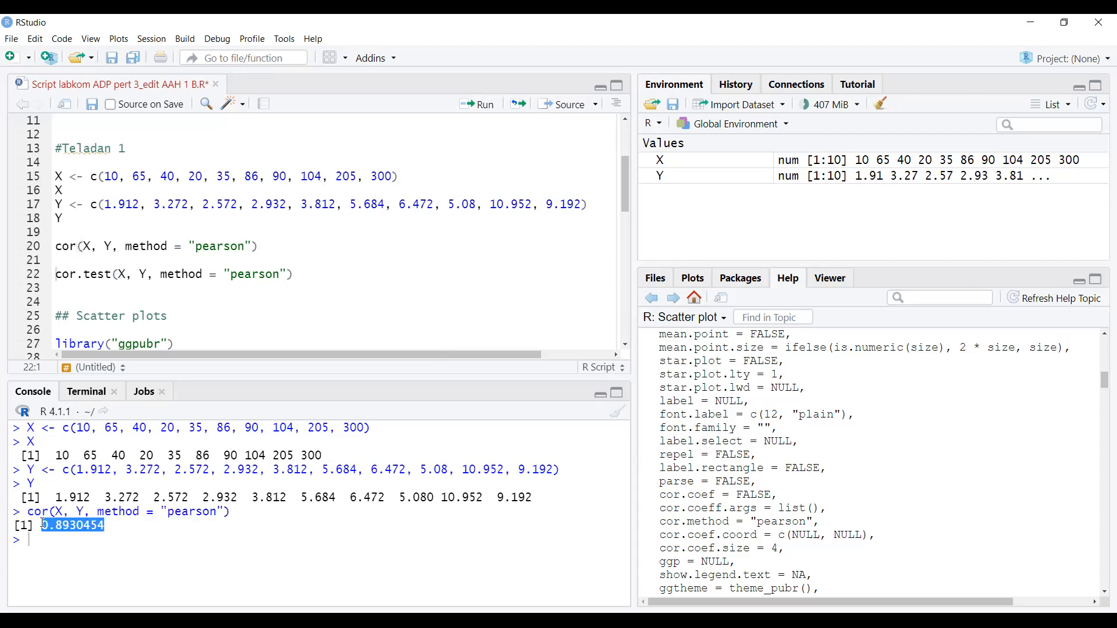
pyautogui.click(52, 538)
# - Run cor.test(X, Y, method = "pearson") on line 22
pyautogui.click(125, 274)
pyautogui.press('Right')
pyautogui.press('Right')
pyautogui.press('Right')
pyautogui.press('Right')
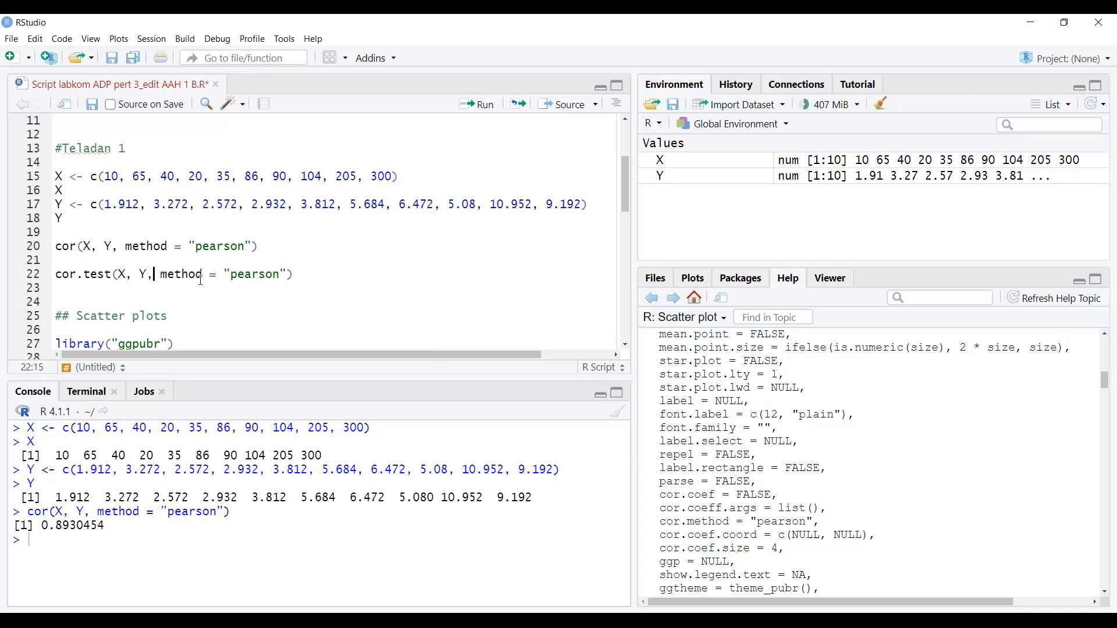
pyautogui.click(300, 277)
pyautogui.click(480, 105)
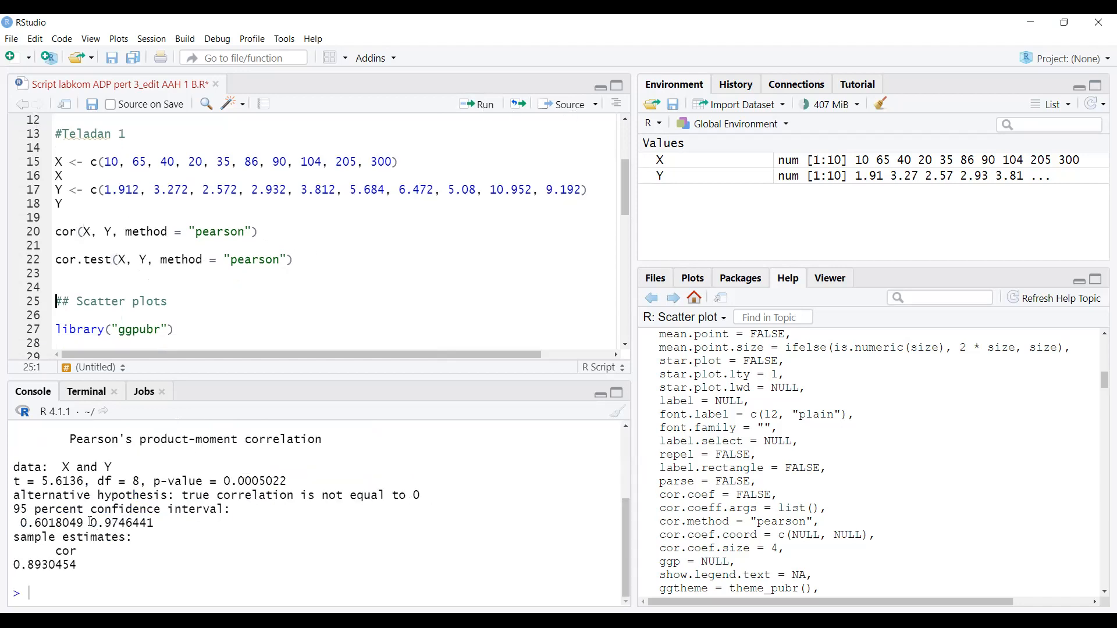
pyautogui.scroll(1, 94, 518)
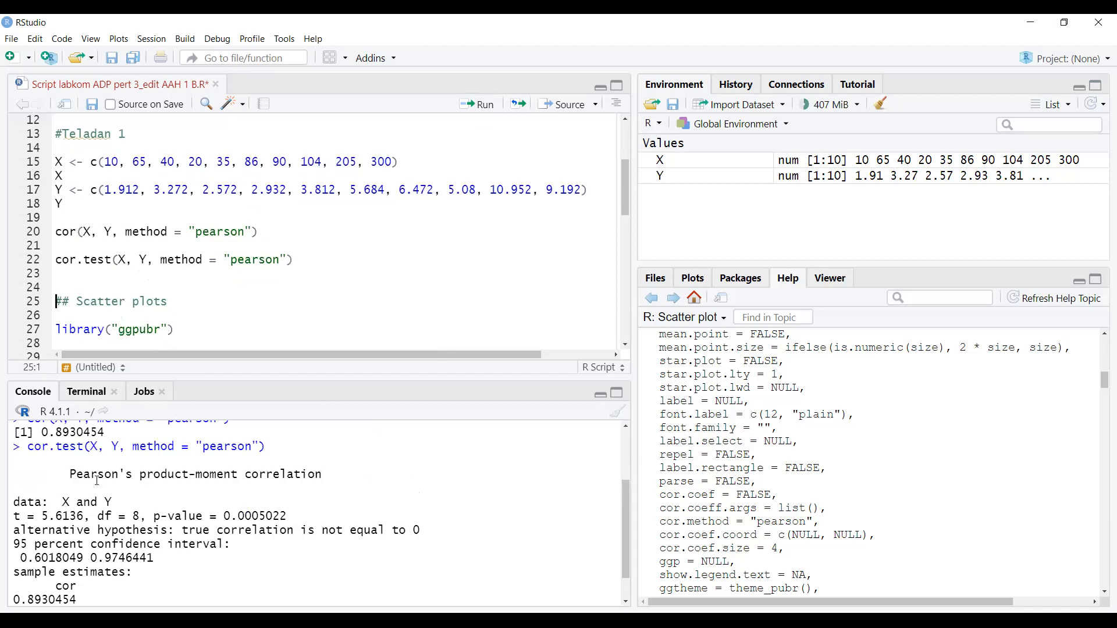
# - Highlight the test heading, data line, df = 8 and p-value 0.0005022 in the console
pyautogui.moveTo(70, 474); pyautogui.dragTo(128, 477)
pyautogui.click(261, 476)
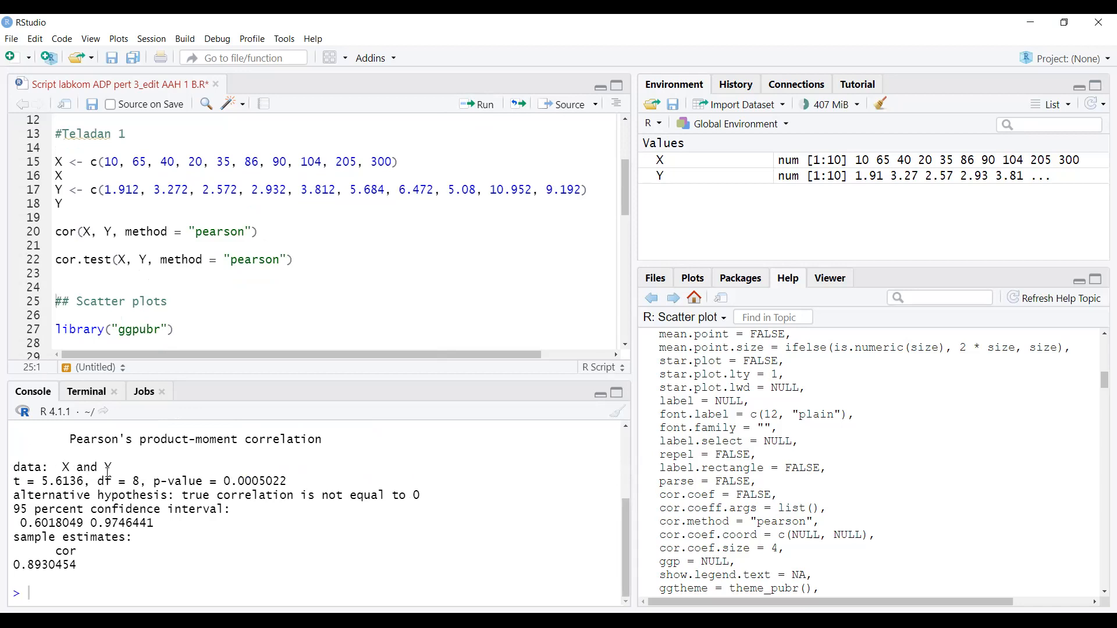
pyautogui.moveTo(113, 469); pyautogui.dragTo(23, 471)
pyautogui.click(18, 482)
pyautogui.doubleClick(136, 481)
pyautogui.click(156, 482)
pyautogui.moveTo(155, 482); pyautogui.dragTo(311, 483)
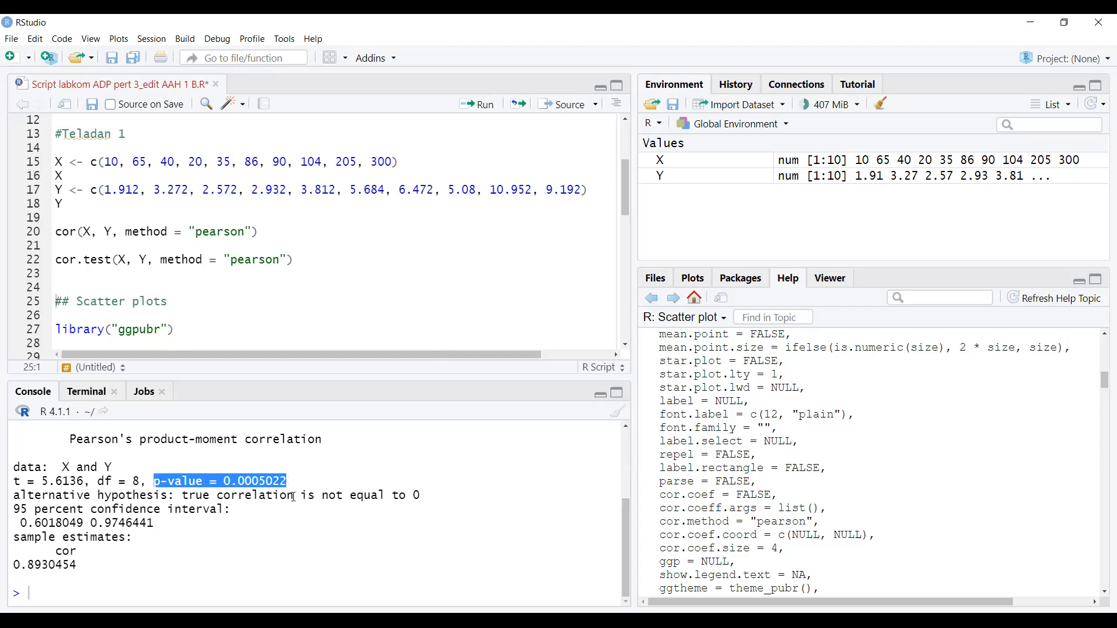
pyautogui.click(264, 510)
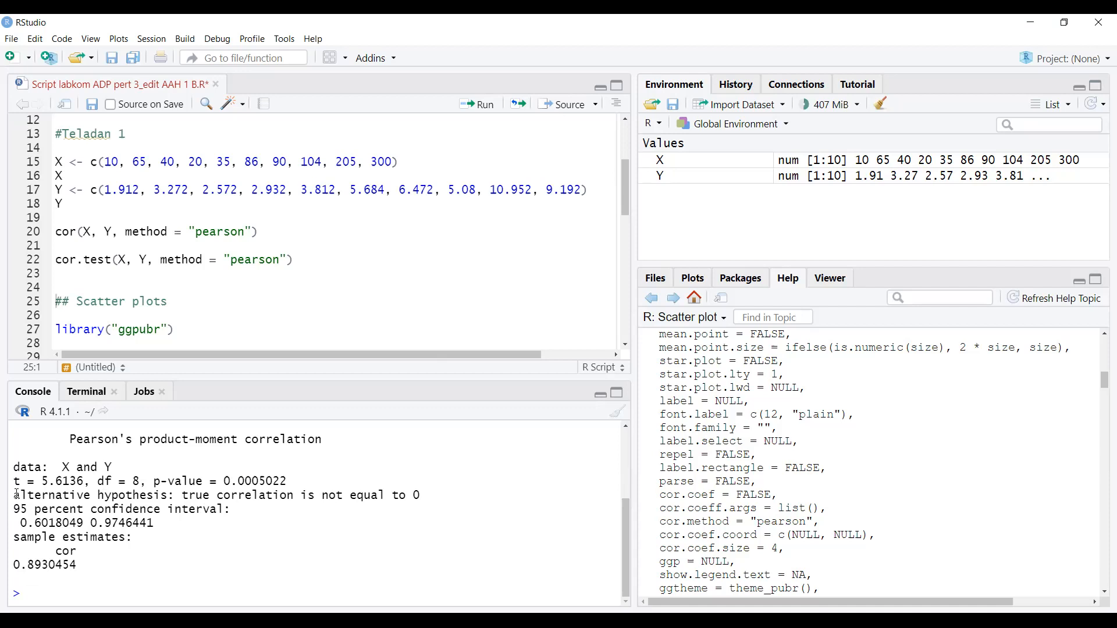
pyautogui.moveTo(18, 495); pyautogui.dragTo(174, 495)
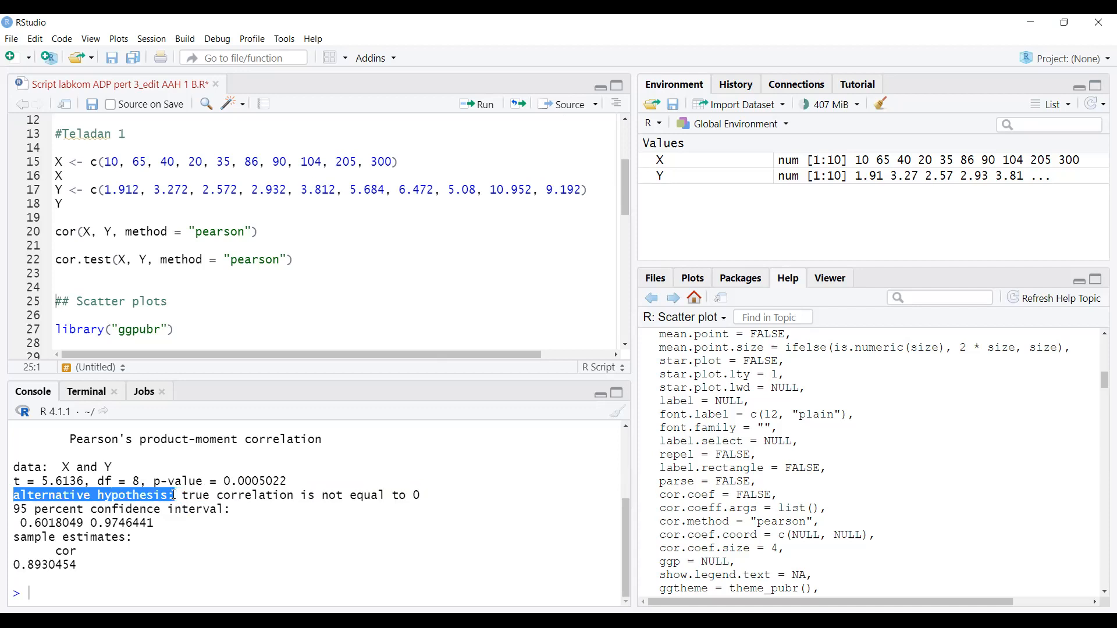
pyautogui.click(174, 495)
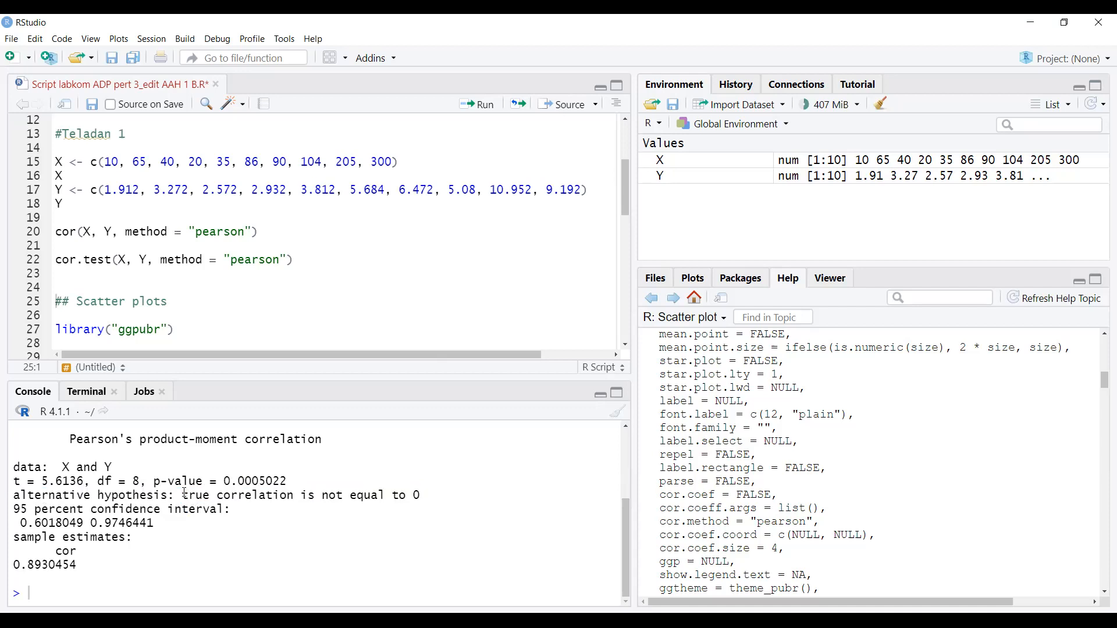
pyautogui.moveTo(181, 495); pyautogui.dragTo(427, 495)
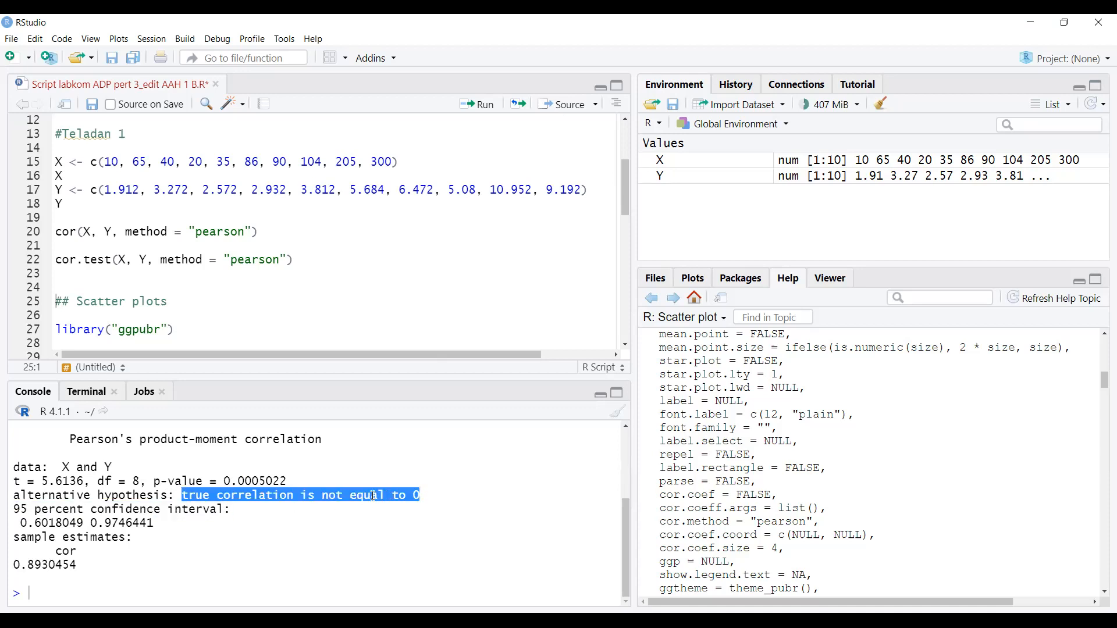
pyautogui.click(326, 502)
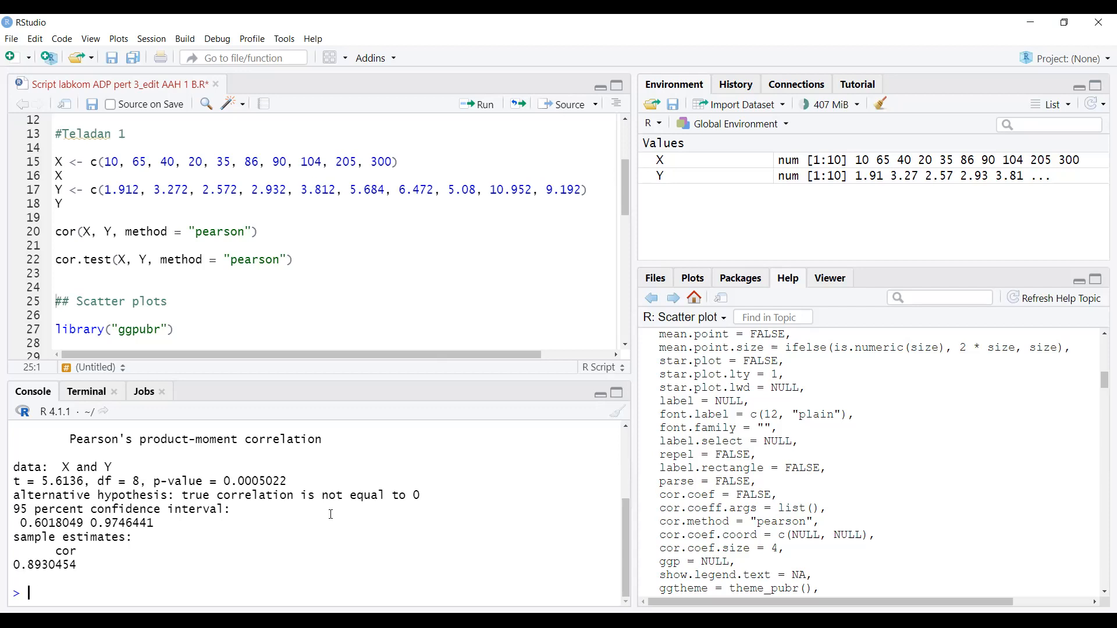
pyautogui.moveTo(426, 499); pyautogui.dragTo(301, 501)
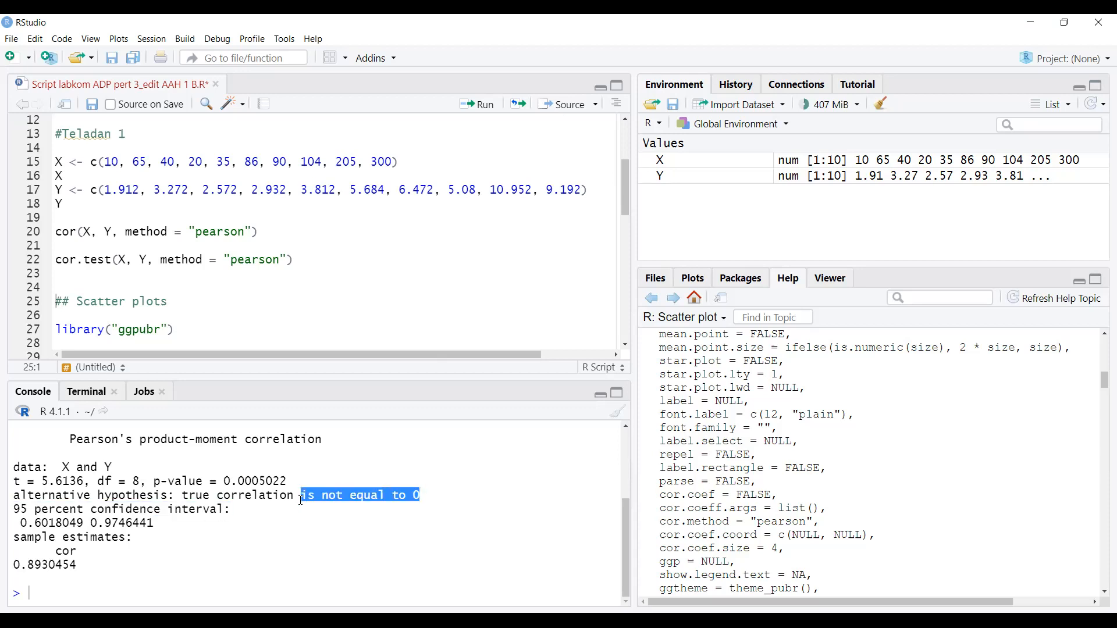
pyautogui.click(289, 511)
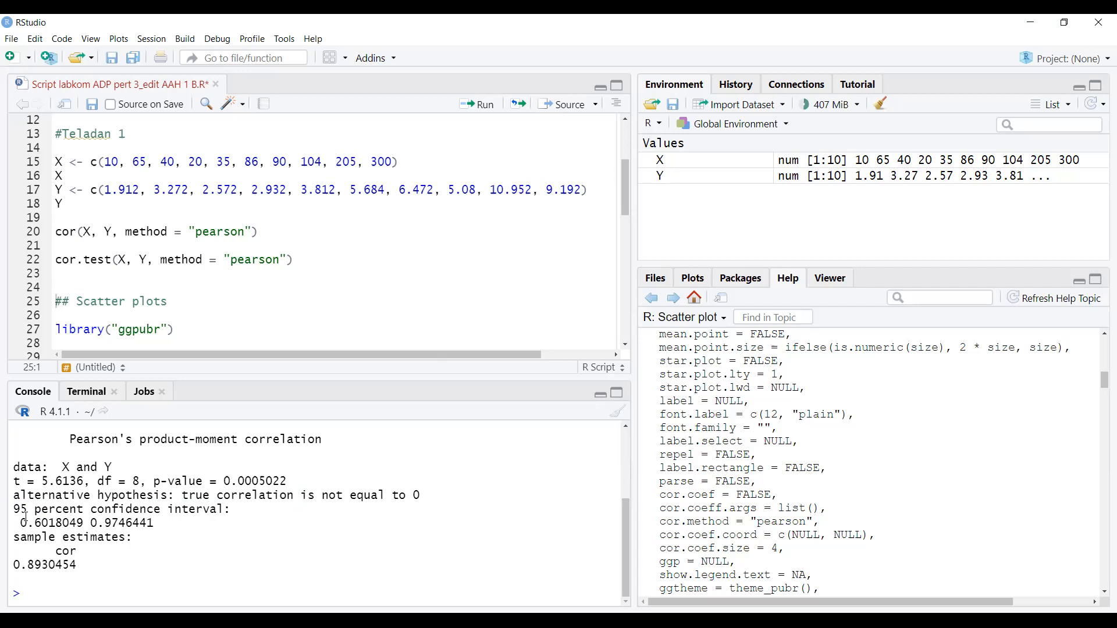
pyautogui.moveTo(13, 509); pyautogui.dragTo(232, 510)
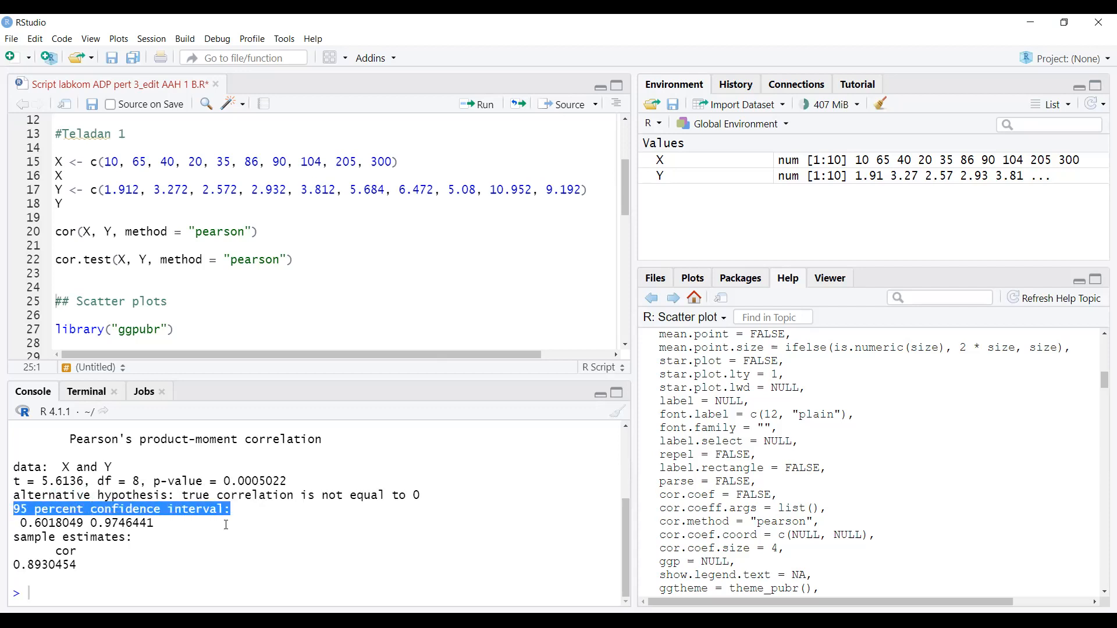
pyautogui.click(187, 517)
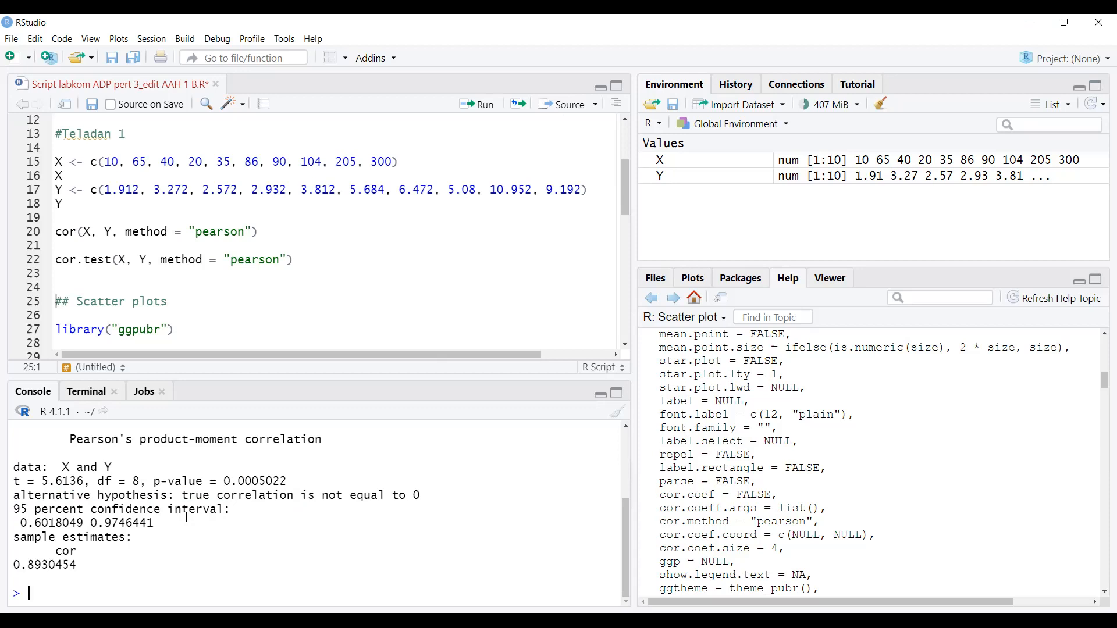
pyautogui.moveTo(18, 522); pyautogui.dragTo(155, 523)
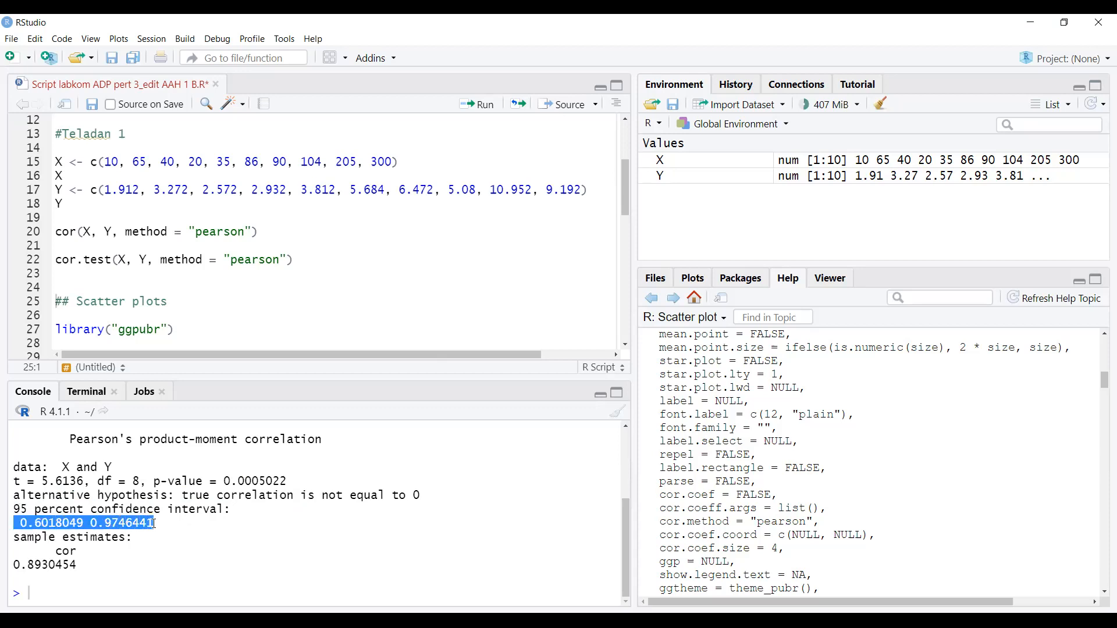
pyautogui.click(78, 523)
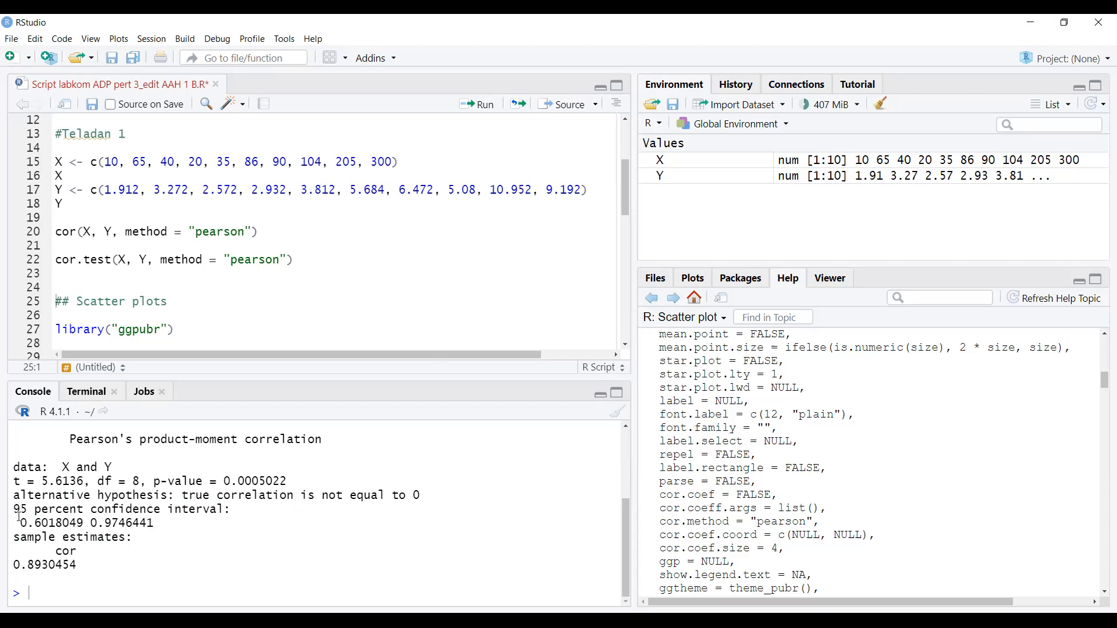
pyautogui.moveTo(19, 522); pyautogui.dragTo(162, 531)
pyautogui.click(161, 529)
pyautogui.moveTo(14, 565); pyautogui.dragTo(82, 565)
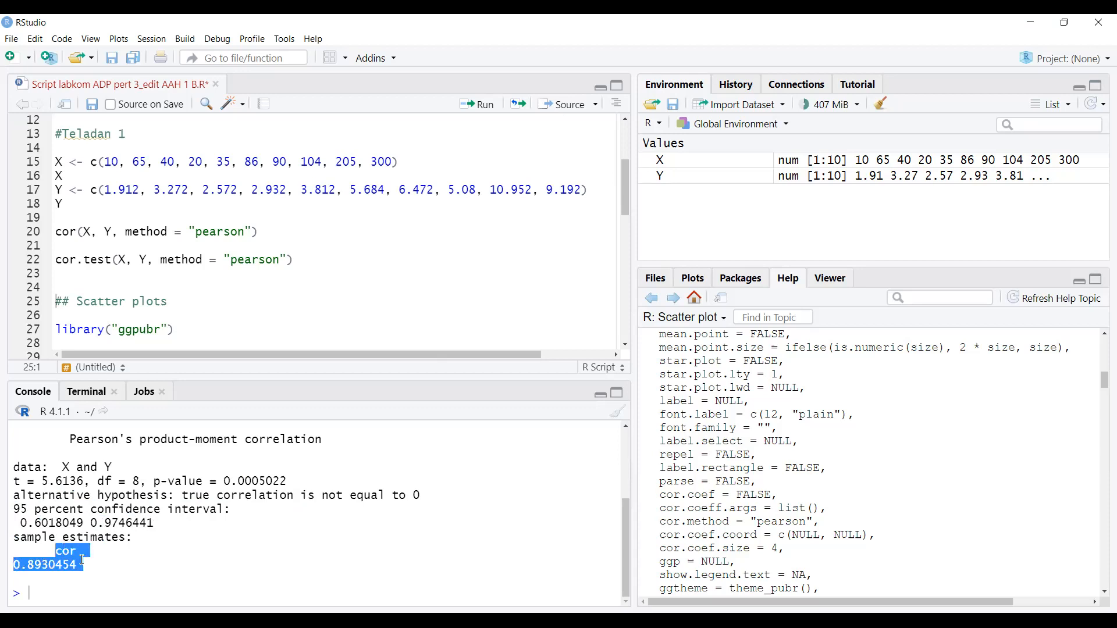
pyautogui.click(80, 566)
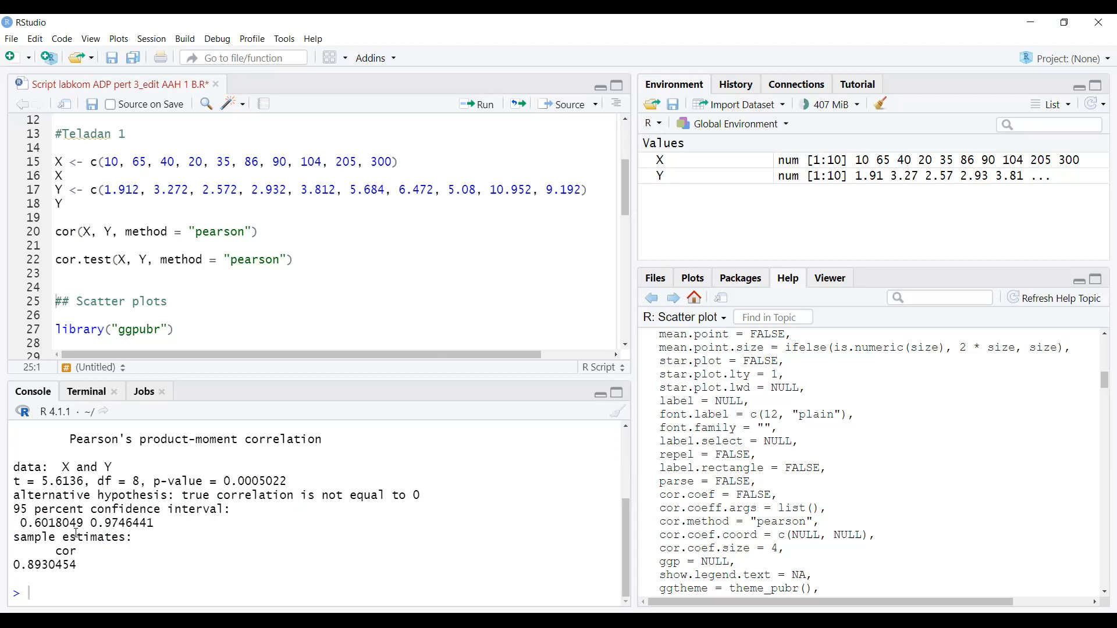
pyautogui.moveTo(89, 523); pyautogui.dragTo(83, 523)
pyautogui.click(89, 563)
# - Scroll to the Scatter plots section and place the caret at the library("ggpubr") line
pyautogui.scroll(-1, 197, 304)
pyautogui.scroll(-1, 197, 305)
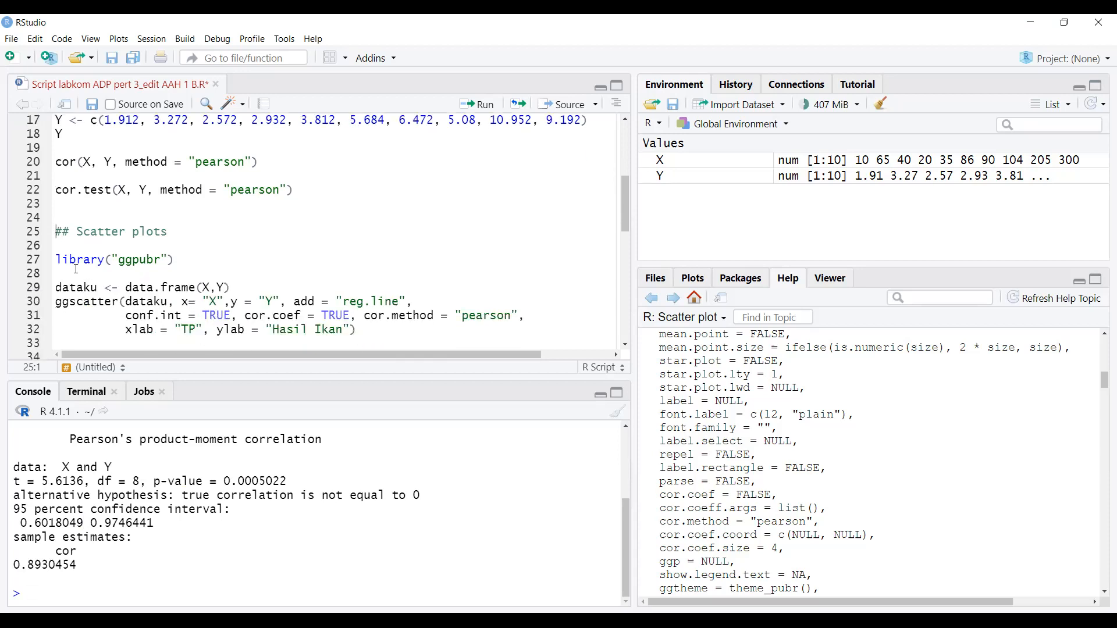
pyautogui.click(198, 264)
pyautogui.scroll(5, 187, 225)
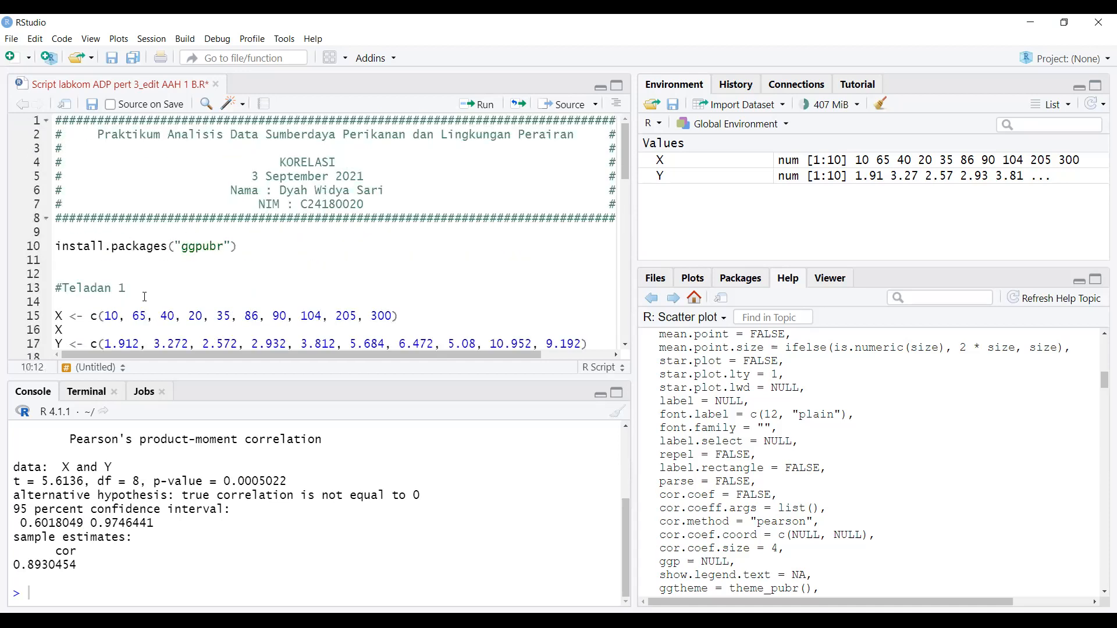
pyautogui.click(70, 316)
pyautogui.scroll(-9, 71, 315)
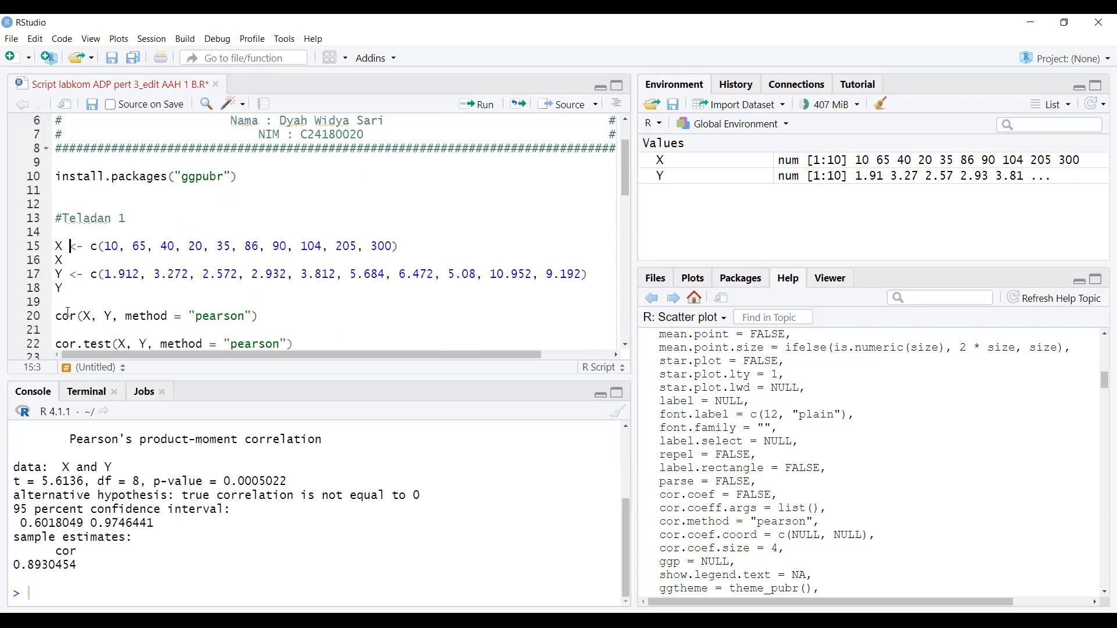
pyautogui.scroll(1, 82, 261)
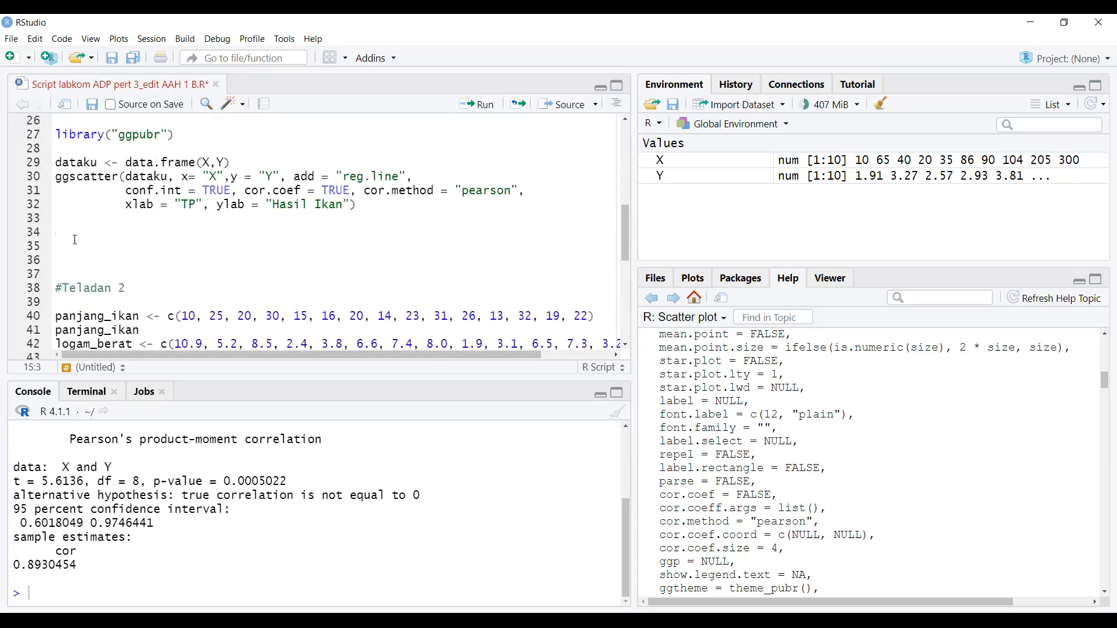
pyautogui.scroll(1, 80, 155)
pyautogui.click(56, 169)
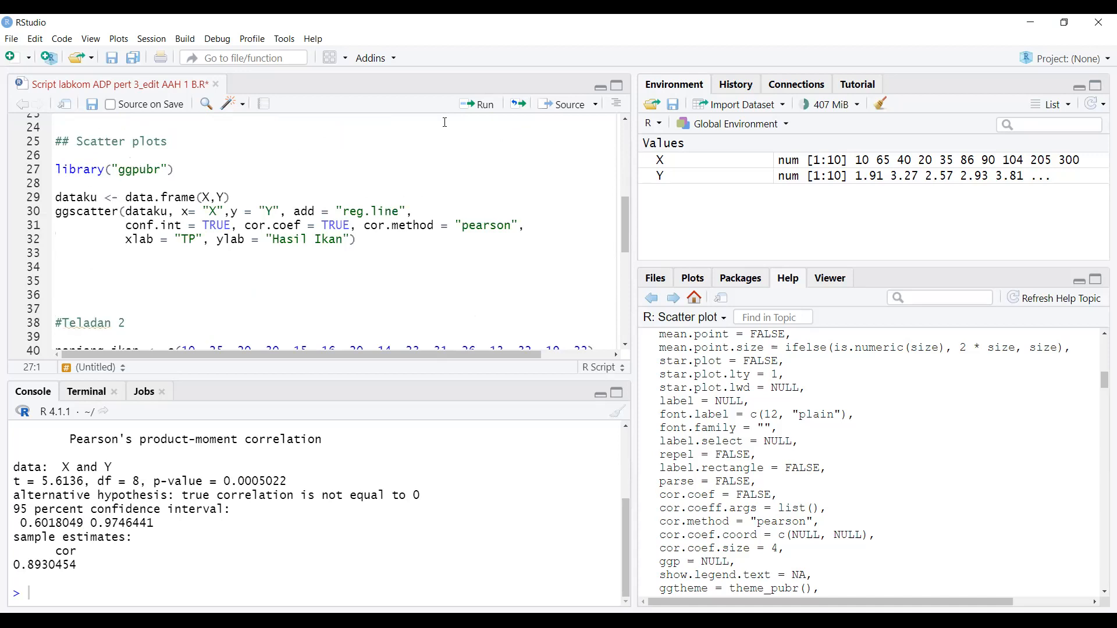
# - Run library("ggpubr"), then run dataku <- data.frame(X, Y) on line 29
pyautogui.click(485, 110)
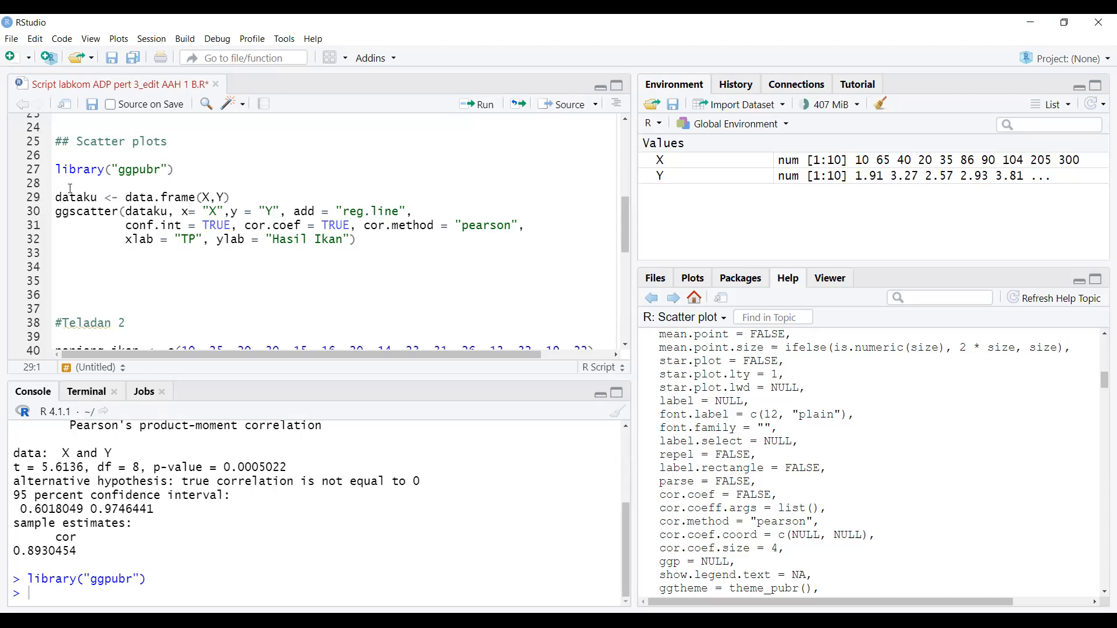
pyautogui.moveTo(97, 198); pyautogui.dragTo(59, 196)
pyautogui.click(70, 198)
pyautogui.click(478, 104)
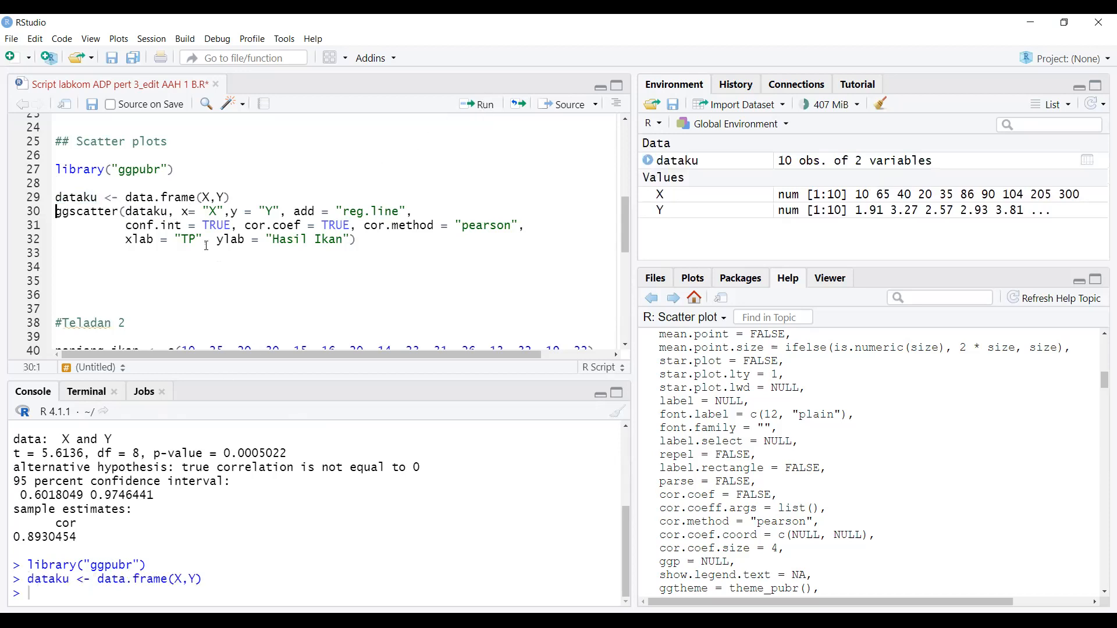
pyautogui.click(210, 198)
pyautogui.click(262, 198)
# - View dataku's 10 X and Y rows as a table, then return to the script
pyautogui.click(1089, 161)
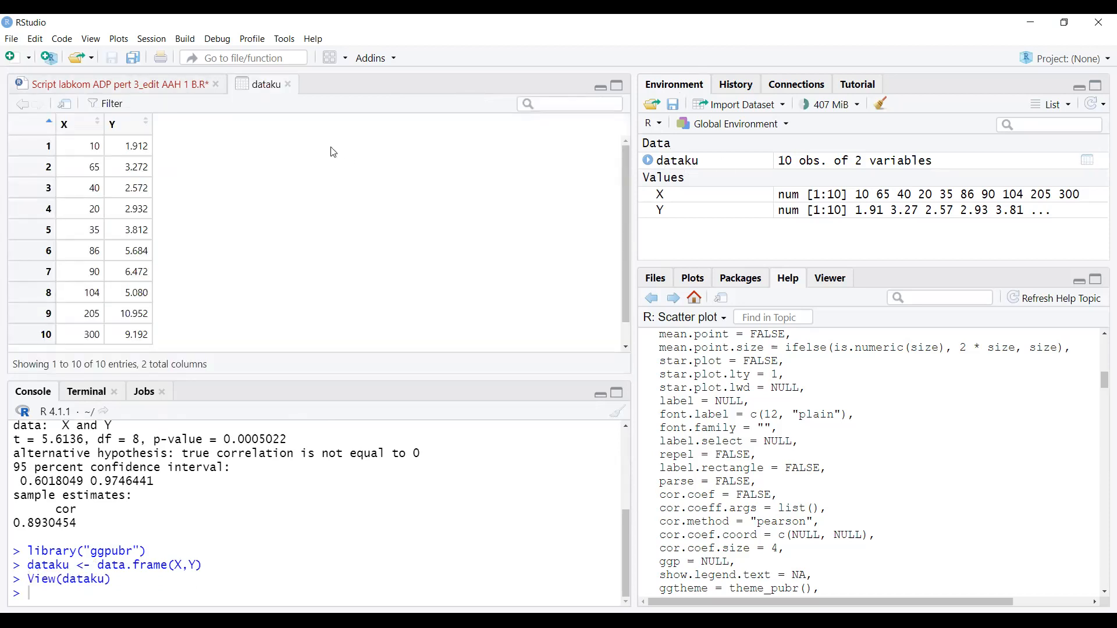
pyautogui.scroll(-1, 82, 171)
pyautogui.scroll(1, 82, 171)
pyautogui.click(132, 83)
pyautogui.click(90, 211)
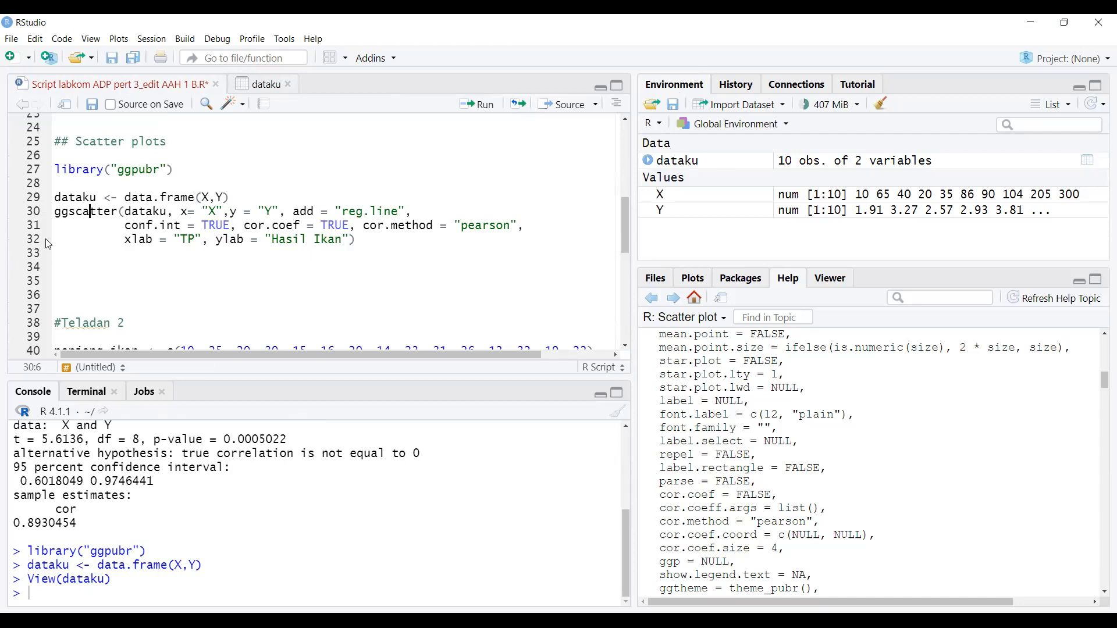
# - Highlight the ggscatter call, its y = "Y" argument and the add = "reg.line" option
pyautogui.moveTo(55, 214); pyautogui.dragTo(169, 220)
pyautogui.click(104, 215)
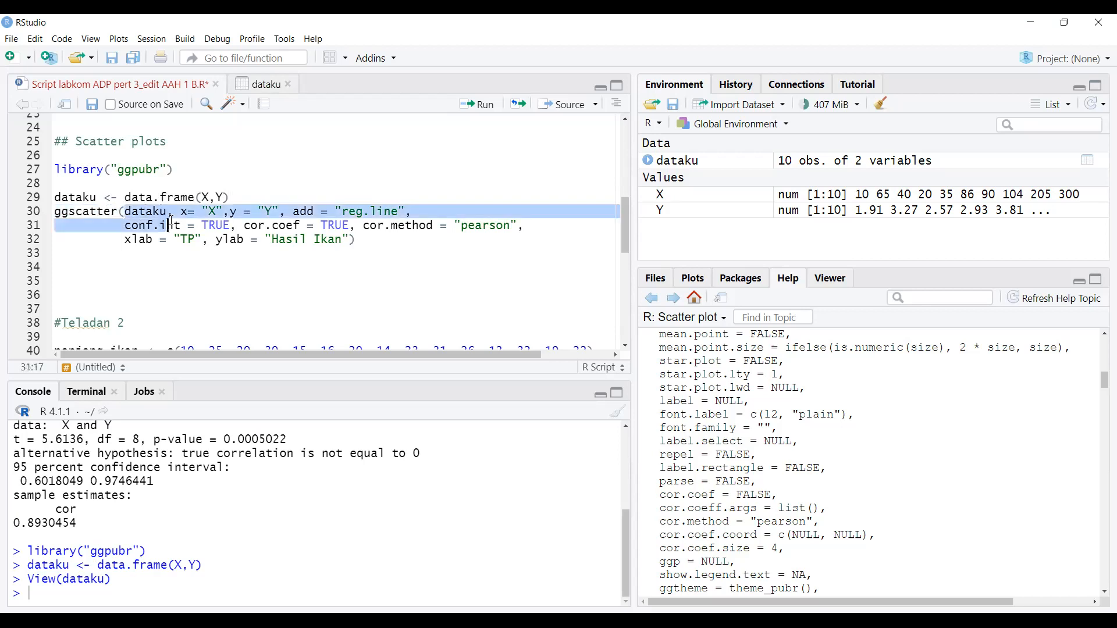
pyautogui.click(191, 220)
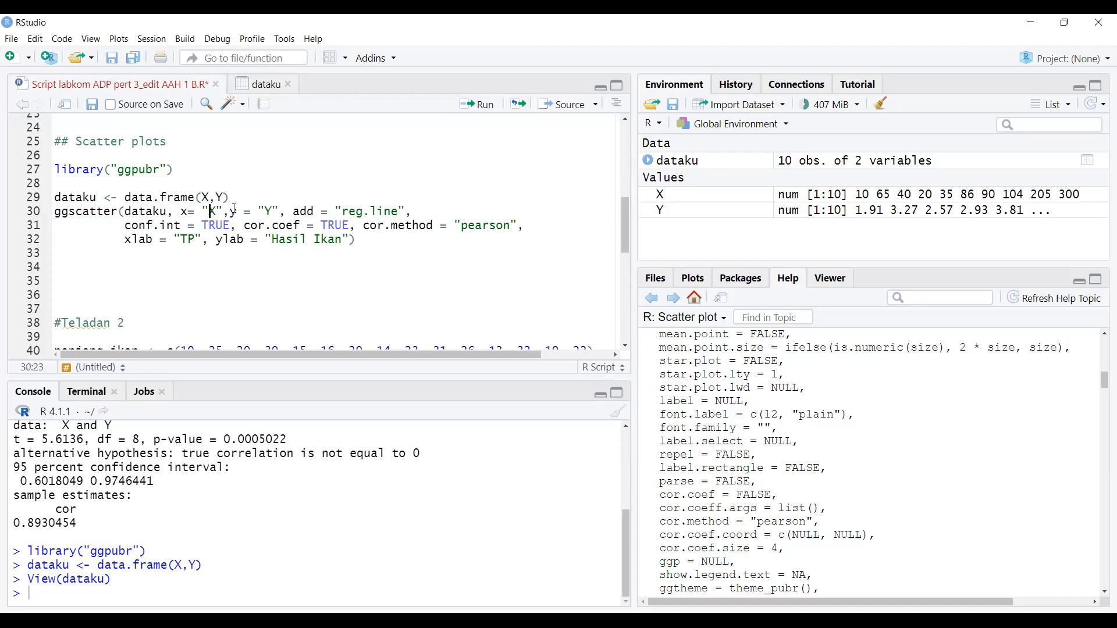
pyautogui.click(272, 212)
pyautogui.click(306, 212)
pyautogui.click(364, 212)
pyautogui.moveTo(399, 212); pyautogui.dragTo(352, 208)
pyautogui.click(354, 211)
# - Highlight conf.int = TRUE and the upper confidence bound in the console output
pyautogui.moveTo(118, 225); pyautogui.dragTo(180, 227)
pyautogui.click(181, 228)
pyautogui.moveTo(232, 227); pyautogui.dragTo(203, 224)
pyautogui.click(202, 225)
pyautogui.scroll(3, 197, 225)
pyautogui.scroll(-2, 196, 225)
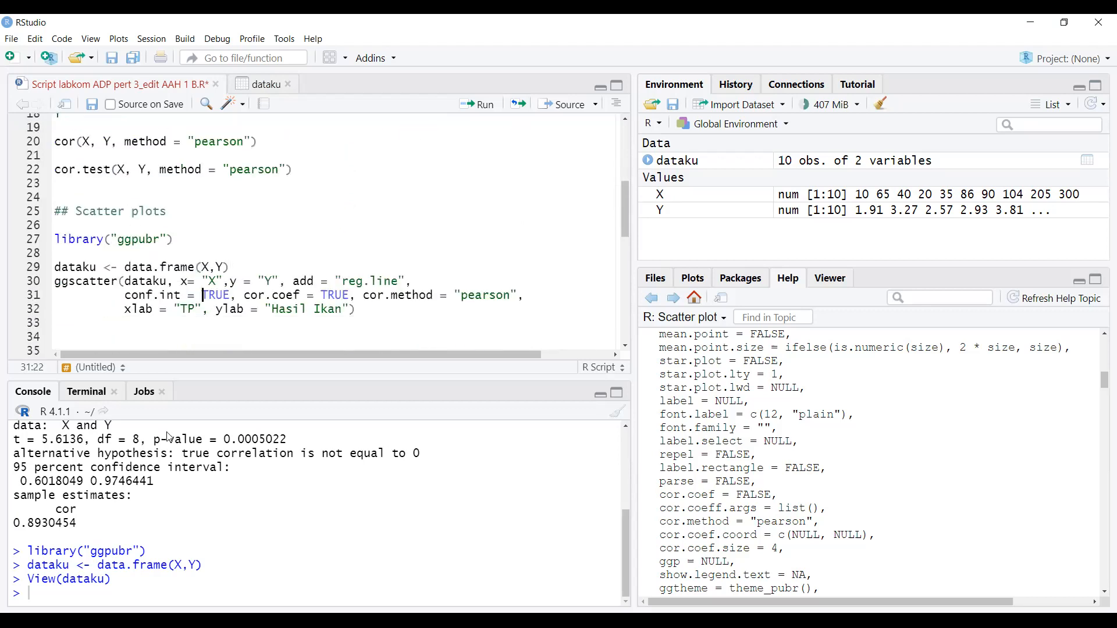
pyautogui.moveTo(154, 480); pyautogui.dragTo(21, 481)
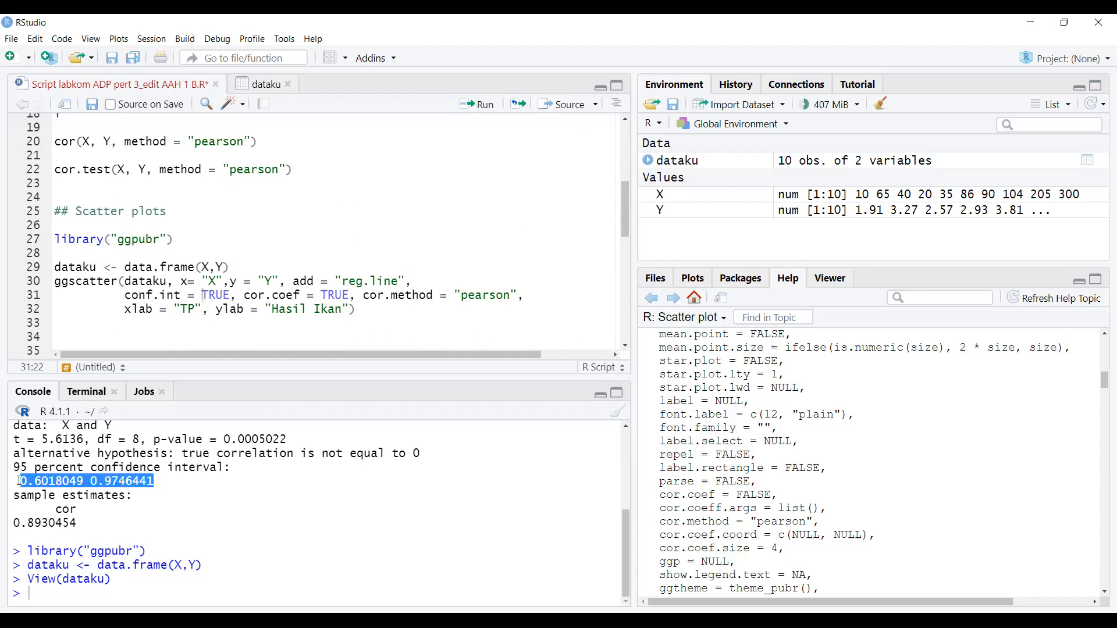
# - Highlight cor.coef, cor.method = "pearson" and the axis labels TP and Hasil Ikan
pyautogui.click(253, 296)
pyautogui.click(285, 296)
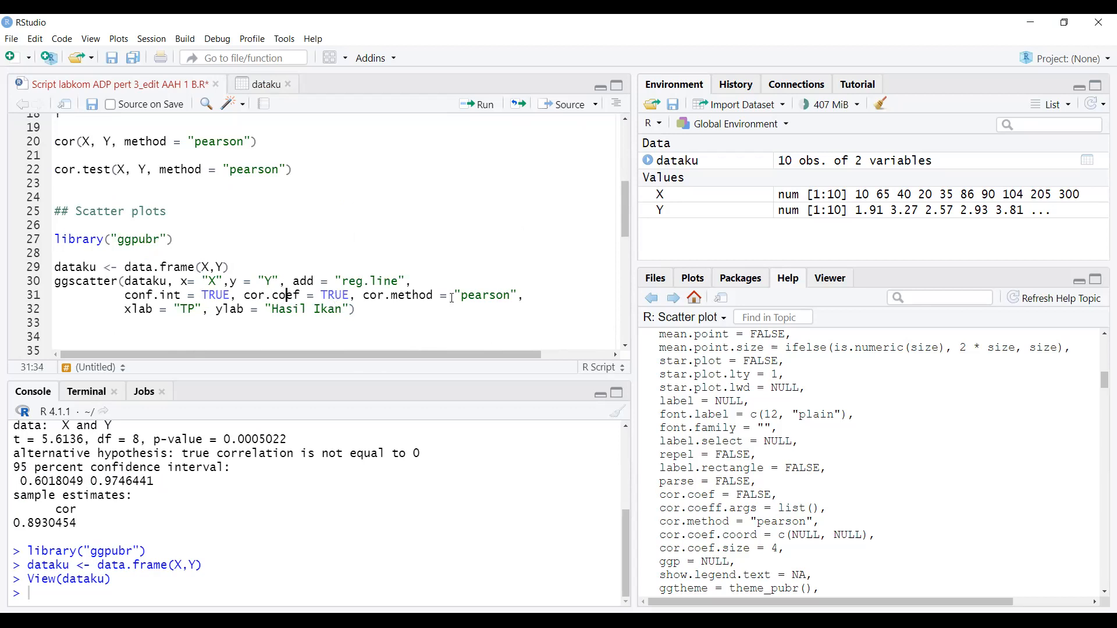
pyautogui.click(379, 297)
pyautogui.moveTo(244, 296); pyautogui.dragTo(294, 296)
pyautogui.click(342, 296)
pyautogui.moveTo(364, 297); pyautogui.dragTo(430, 297)
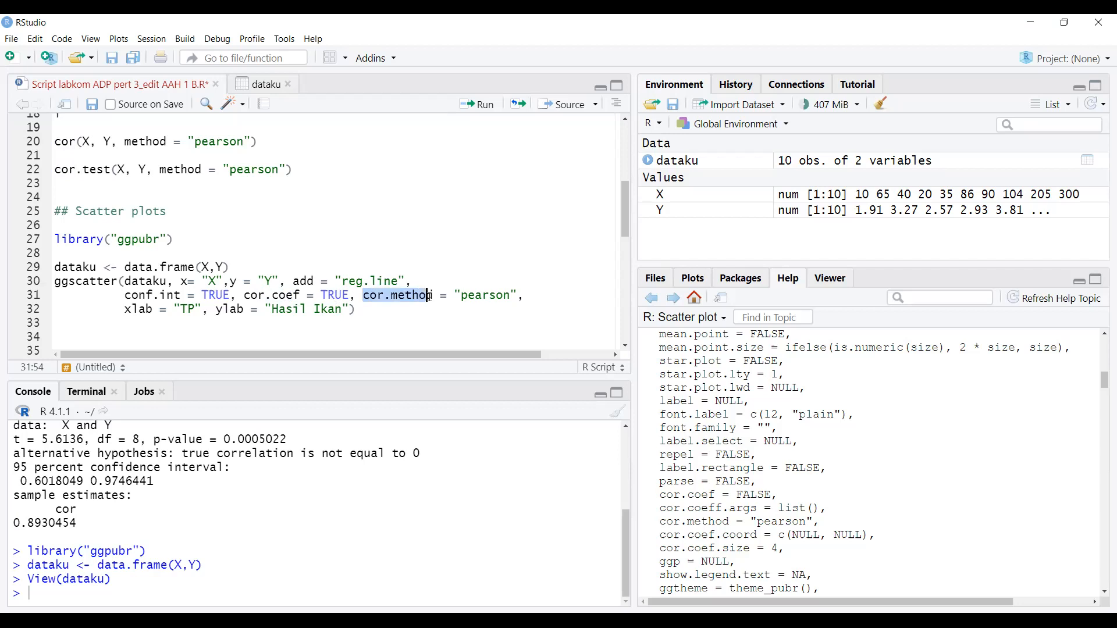
pyautogui.click(491, 296)
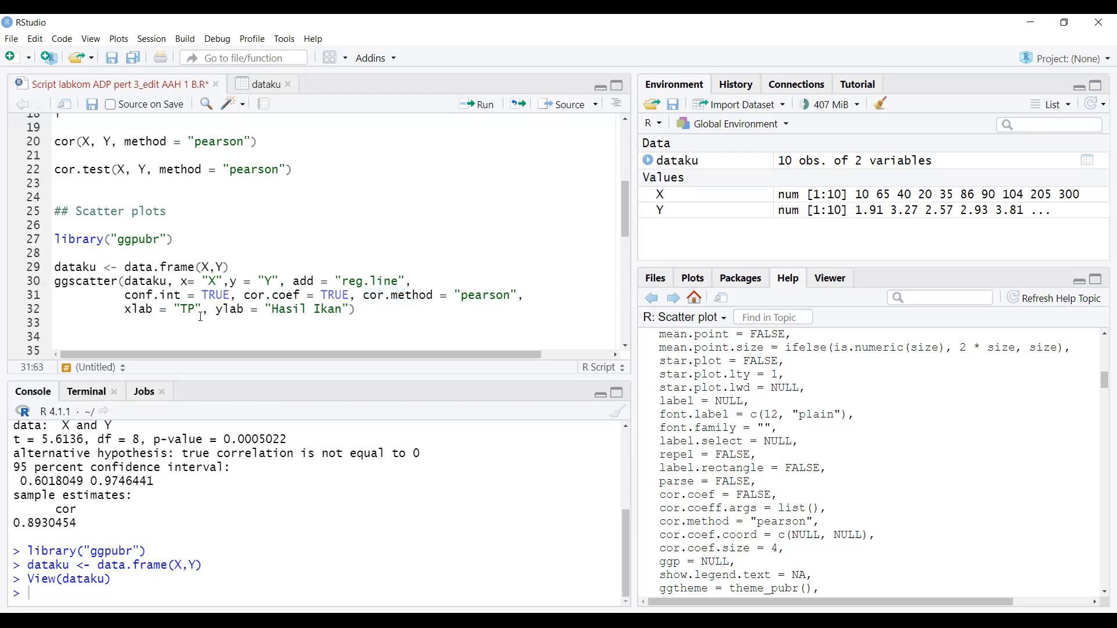
pyautogui.moveTo(119, 313); pyautogui.dragTo(153, 310)
pyautogui.click(134, 315)
pyautogui.click(189, 313)
# - Run the ggscatter call to plot Hasil Ikan versus TP, then enlarge the chart
pyautogui.press('End')
pyautogui.click(479, 107)
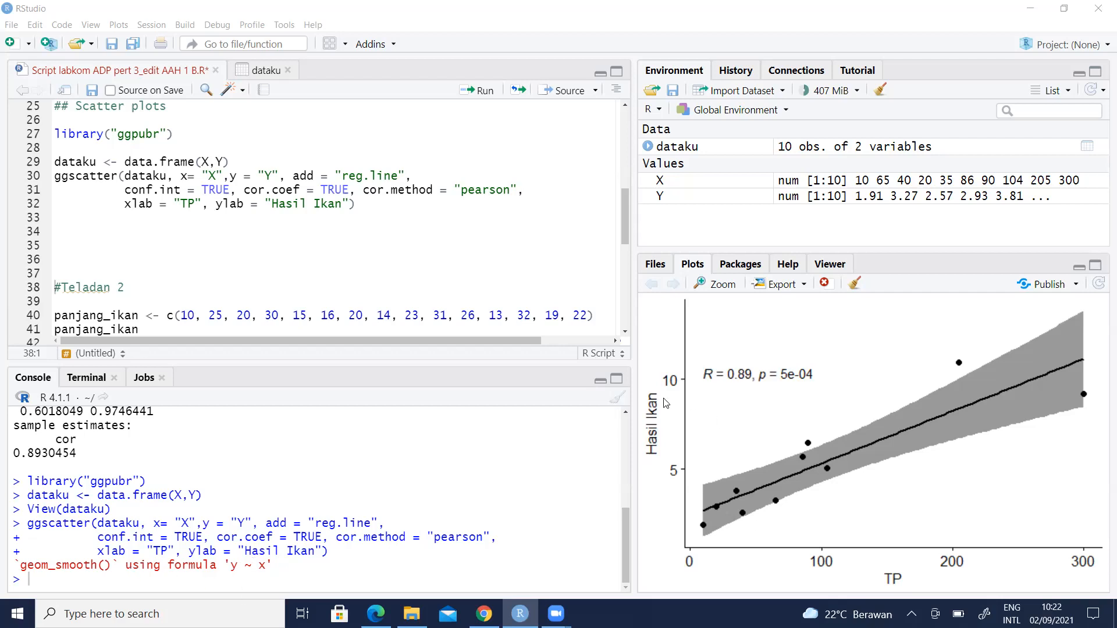
pyautogui.click(721, 286)
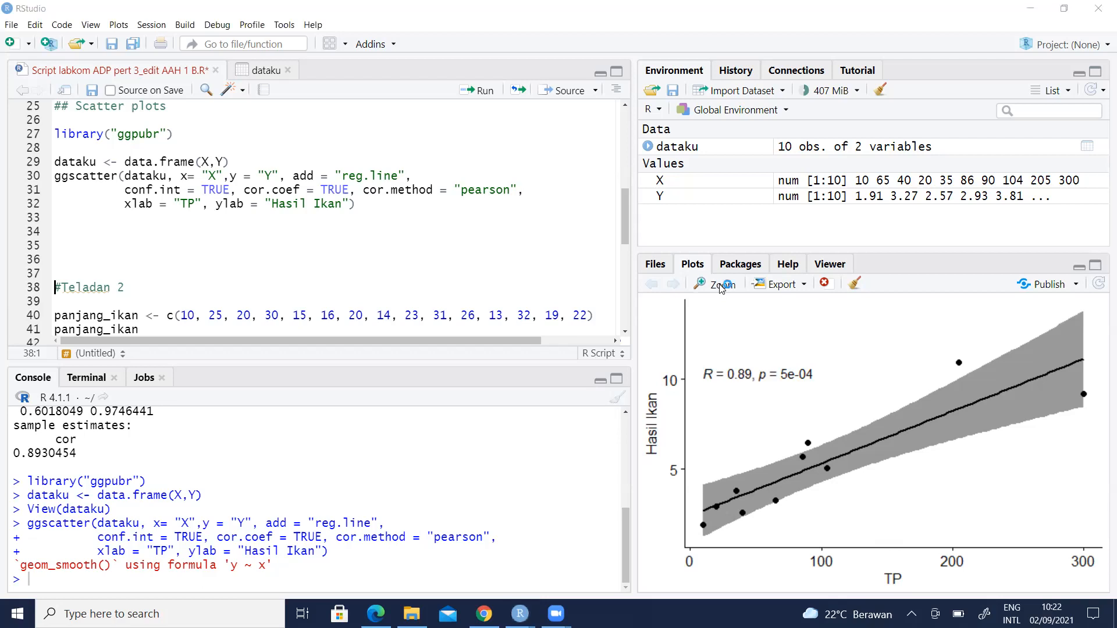
pyautogui.doubleClick(795, 107)
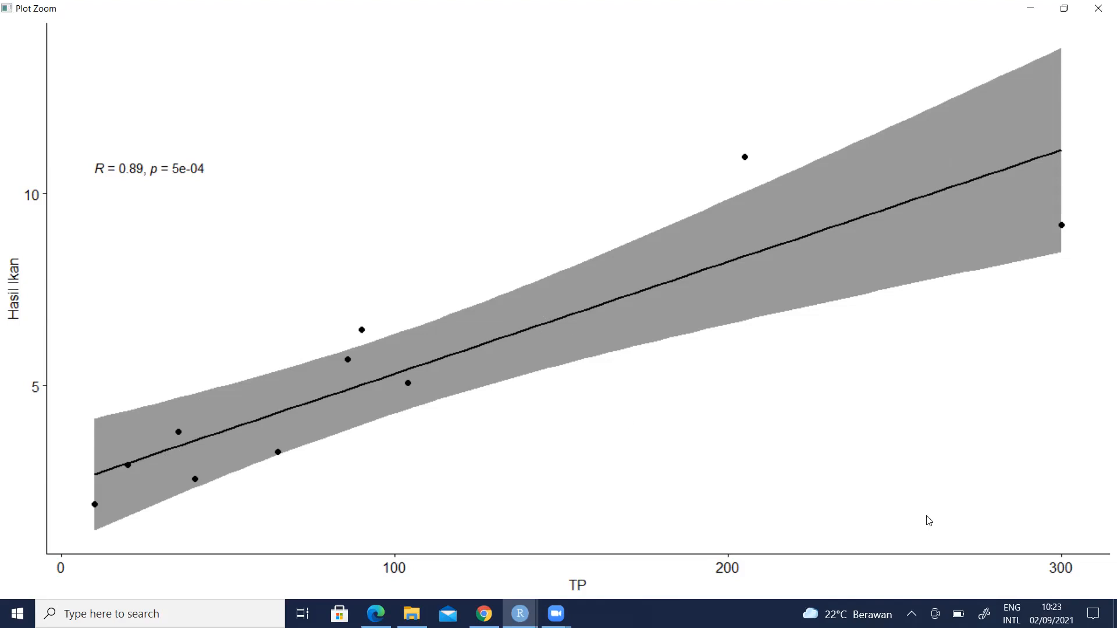
pyautogui.click(1098, 8)
pyautogui.scroll(-3, 192, 210)
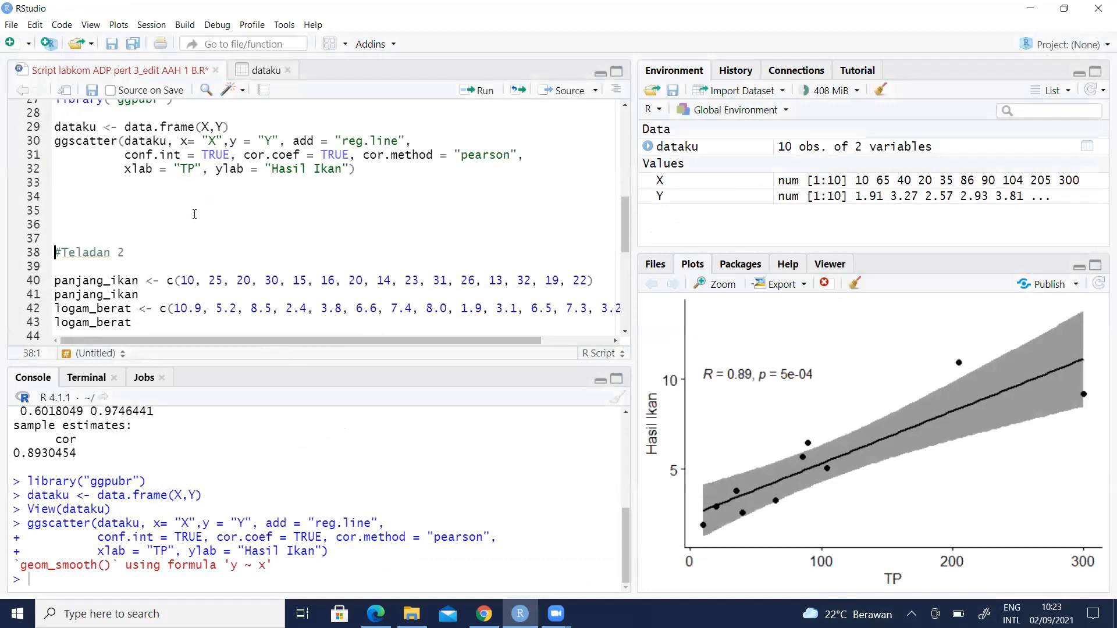
pyautogui.click(152, 183)
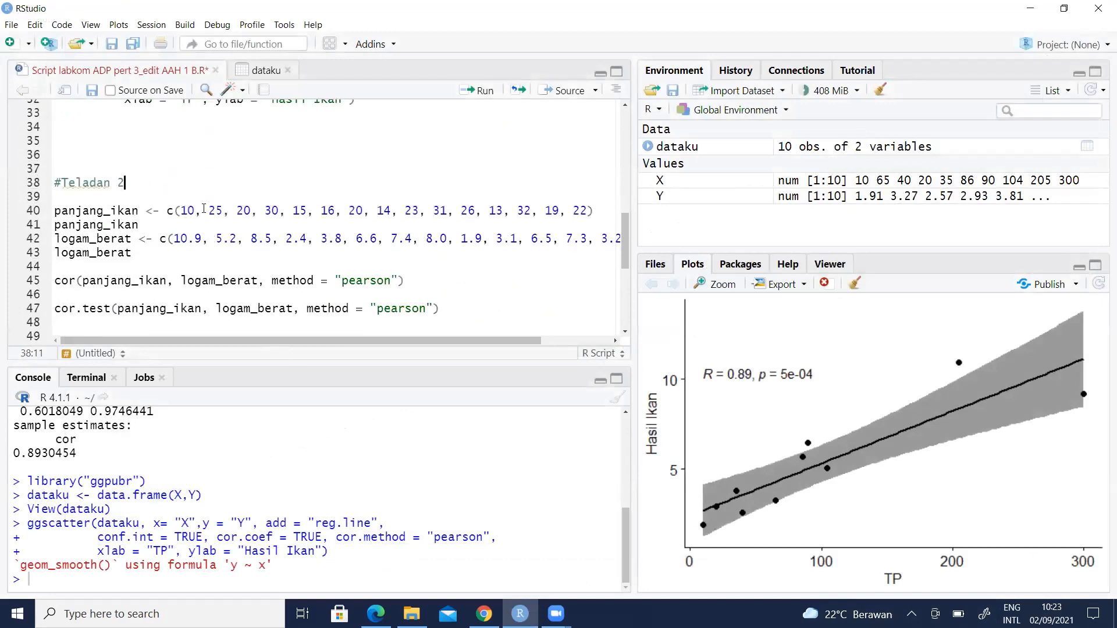
pyautogui.scroll(-1, 208, 210)
pyautogui.click(134, 175)
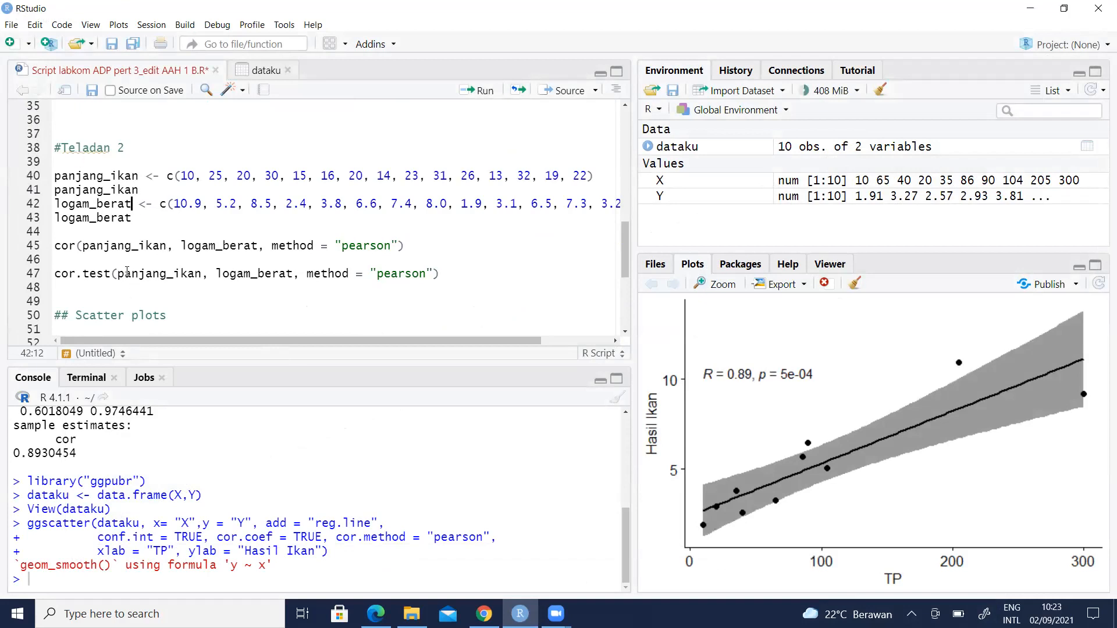
pyautogui.click(82, 176)
pyautogui.moveTo(180, 176); pyautogui.dragTo(590, 176)
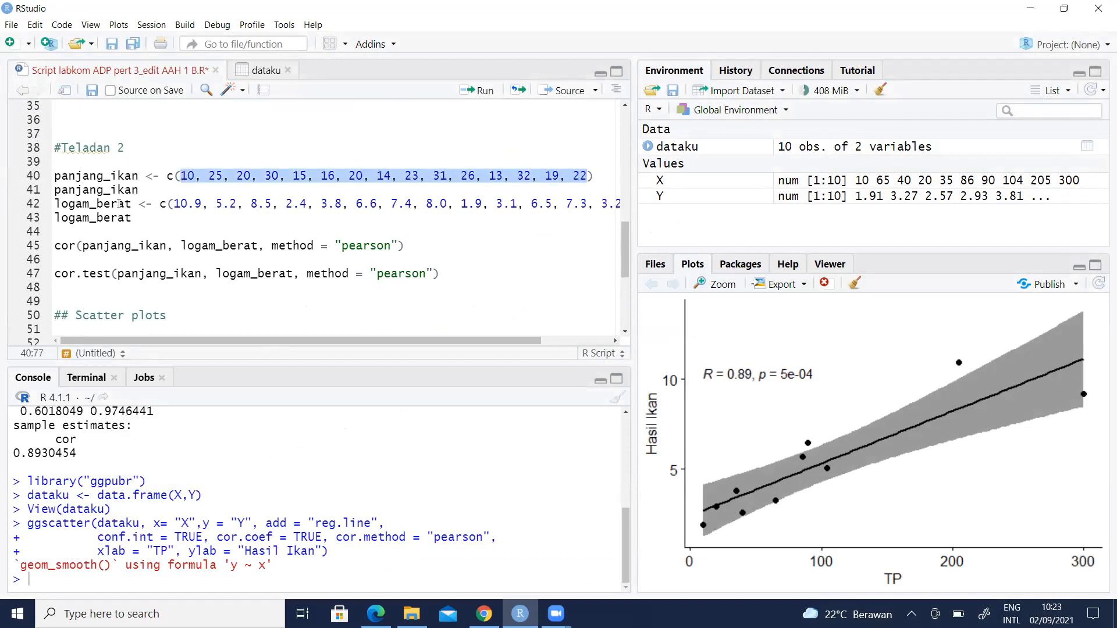
pyautogui.click(118, 204)
pyautogui.moveTo(175, 204); pyautogui.dragTo(560, 204)
pyautogui.click(429, 237)
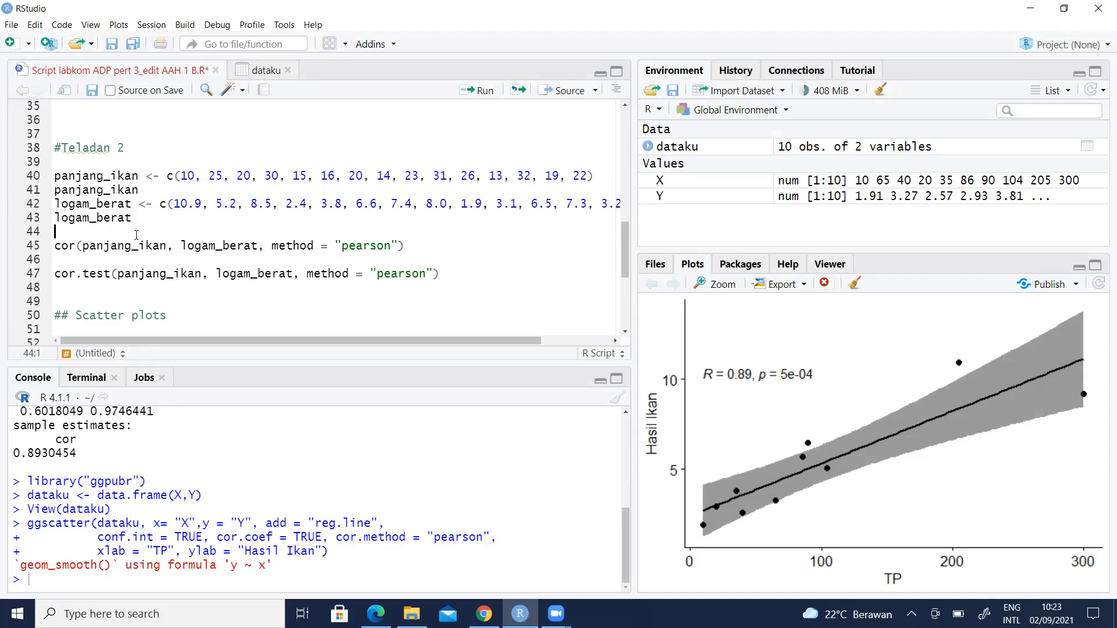
# - Run lines 40–43, creating and printing panjang_ikan and logam_berat with 15 values each
pyautogui.click(60, 175)
pyautogui.click(484, 91)
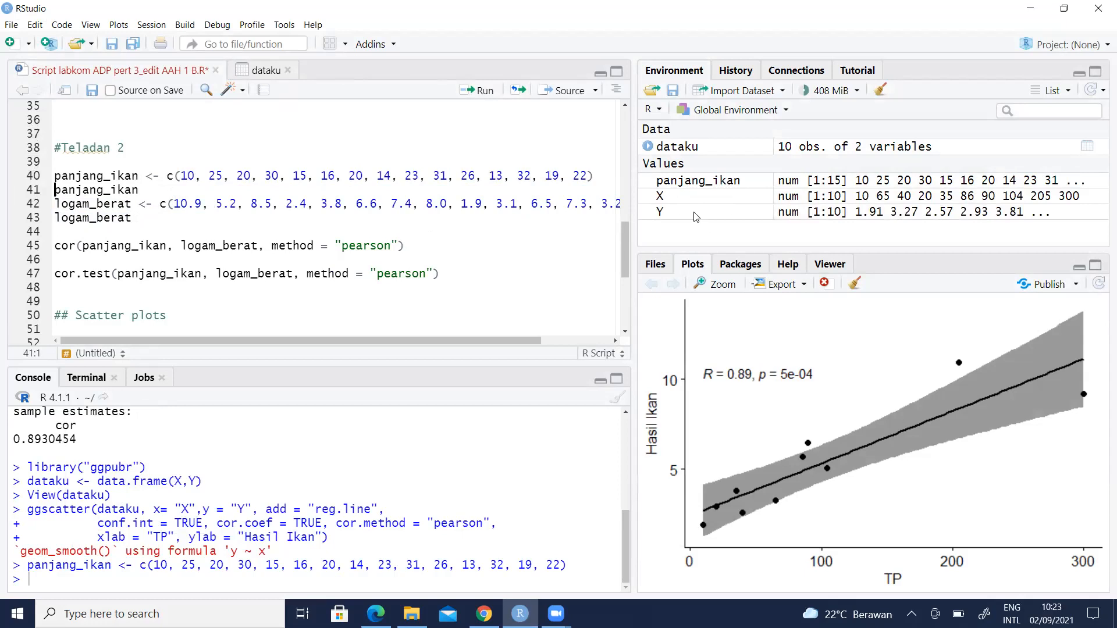
pyautogui.click(487, 92)
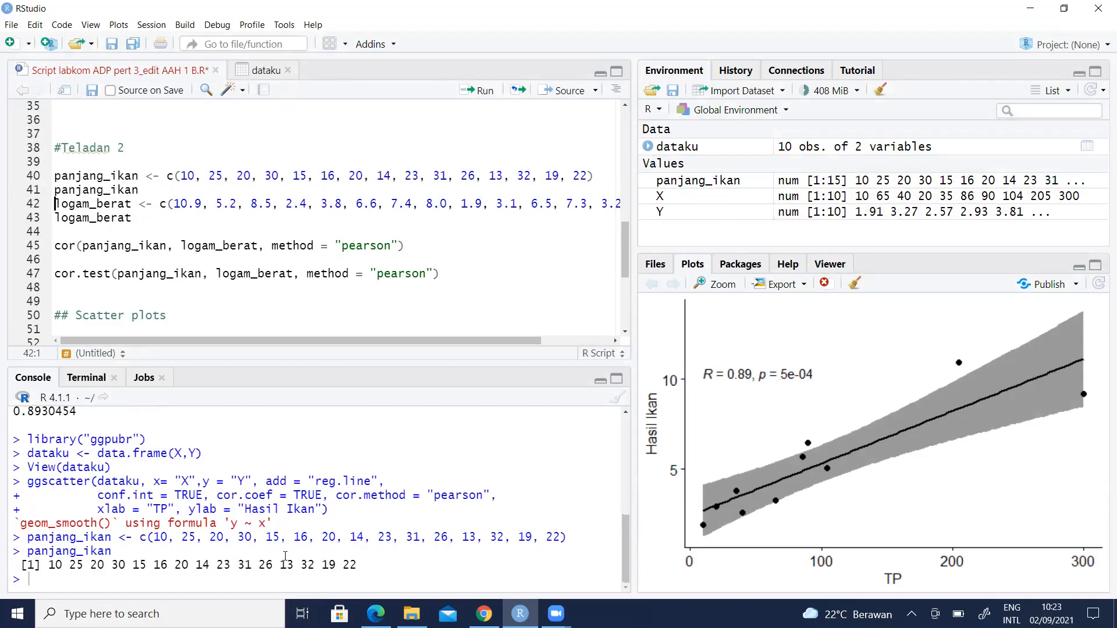
pyautogui.click(485, 92)
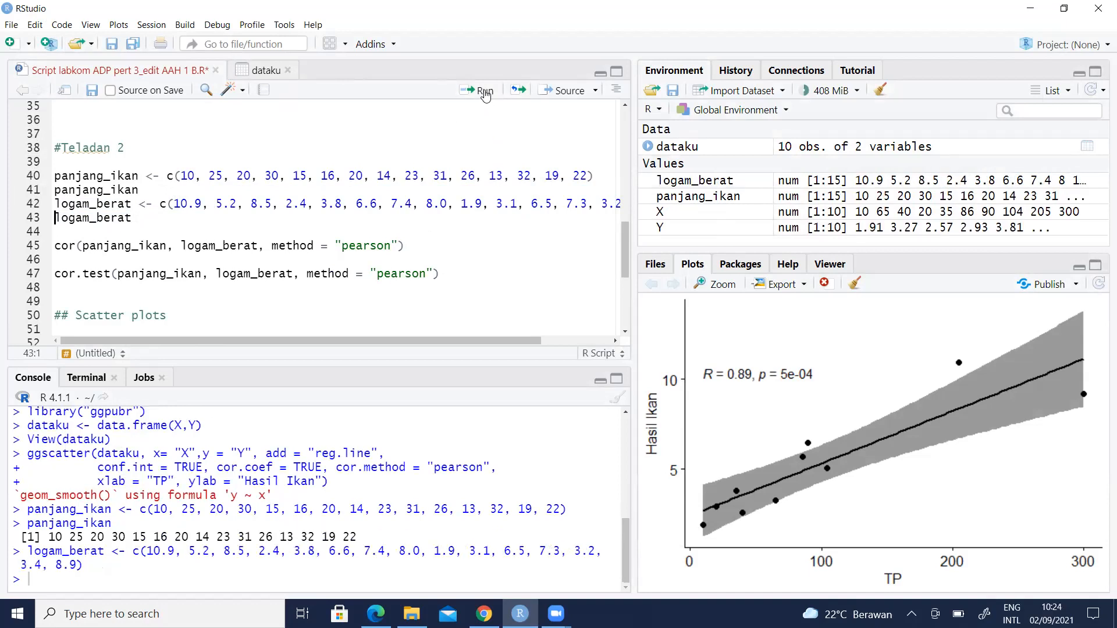
pyautogui.click(485, 92)
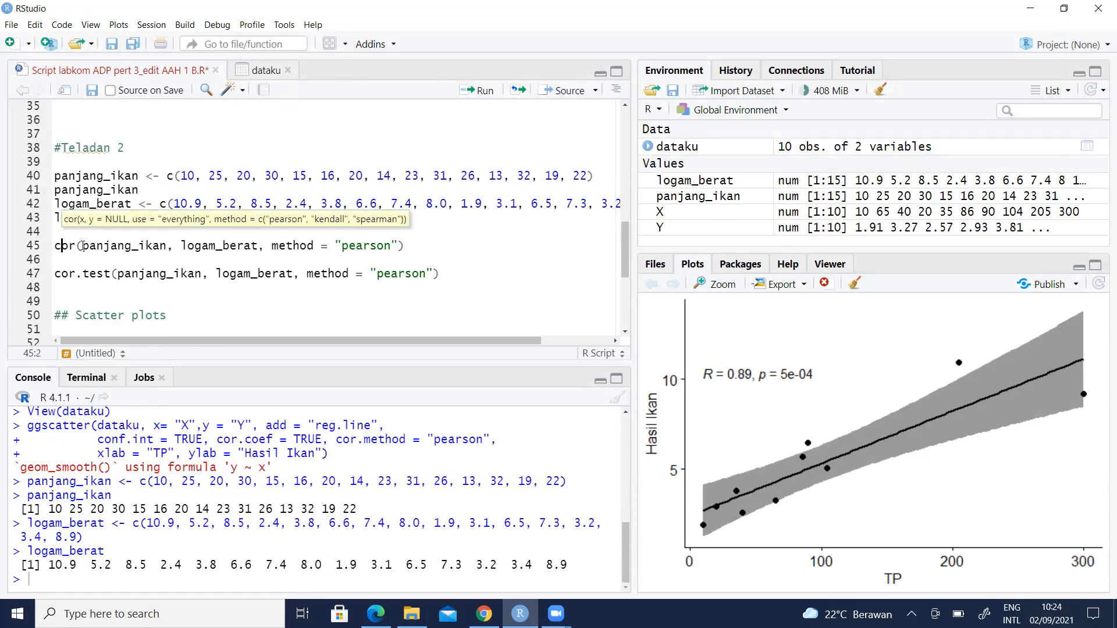
# - Run the Pearson cor() of panjang_ikan and logam_berat, which gives -0.6324818
pyautogui.click(230, 245)
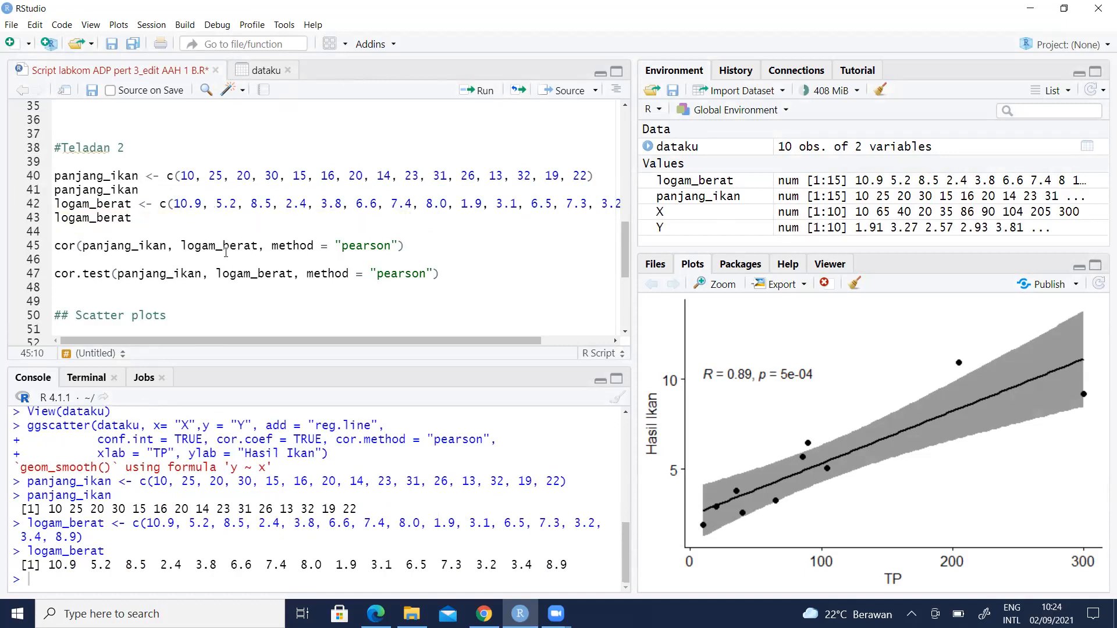
pyautogui.click(298, 245)
pyautogui.click(486, 92)
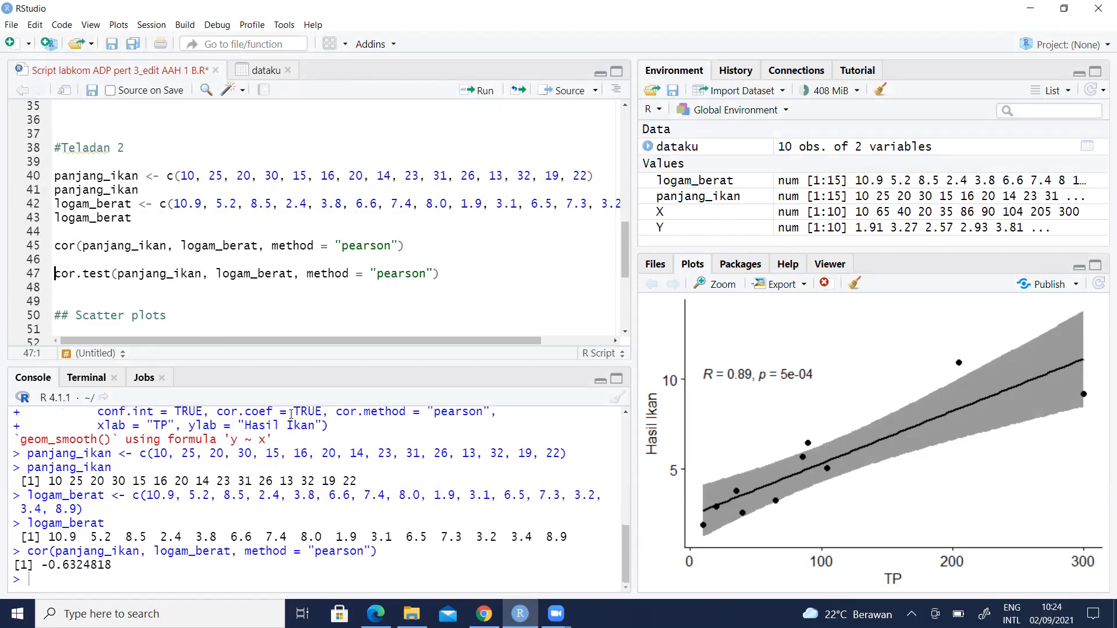
pyautogui.moveTo(131, 565); pyautogui.dragTo(40, 565)
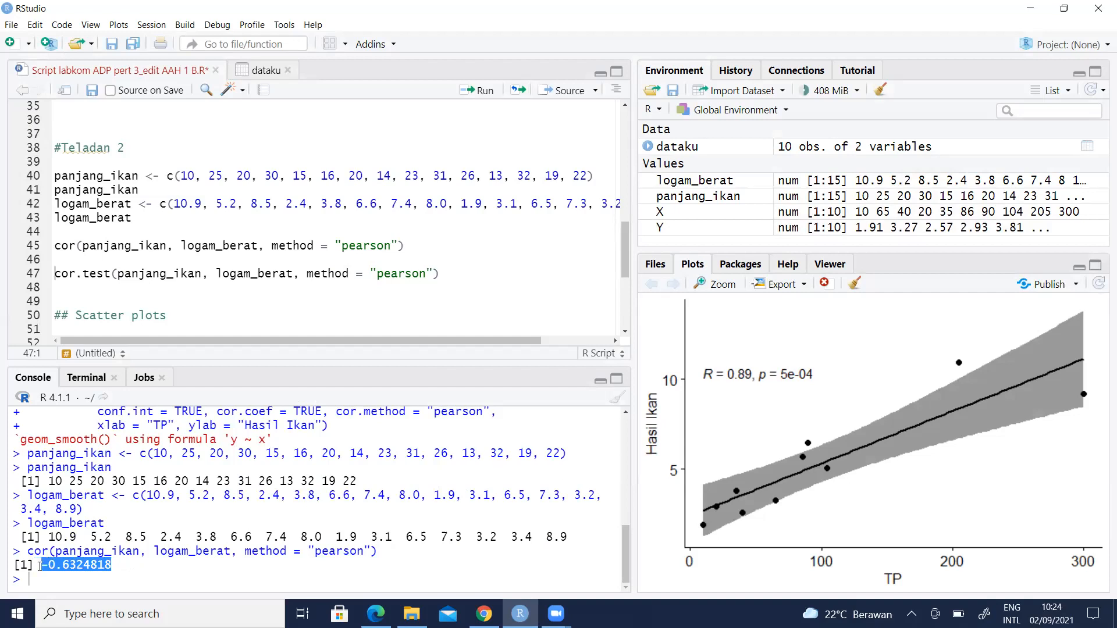
pyautogui.click(128, 565)
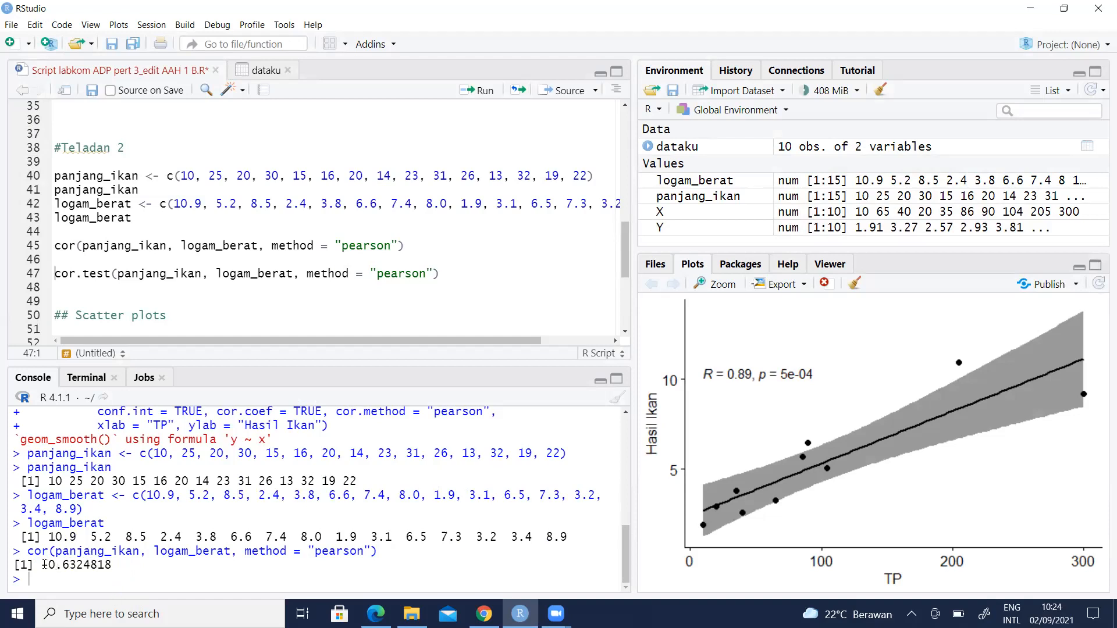
pyautogui.moveTo(42, 565); pyautogui.dragTo(112, 564)
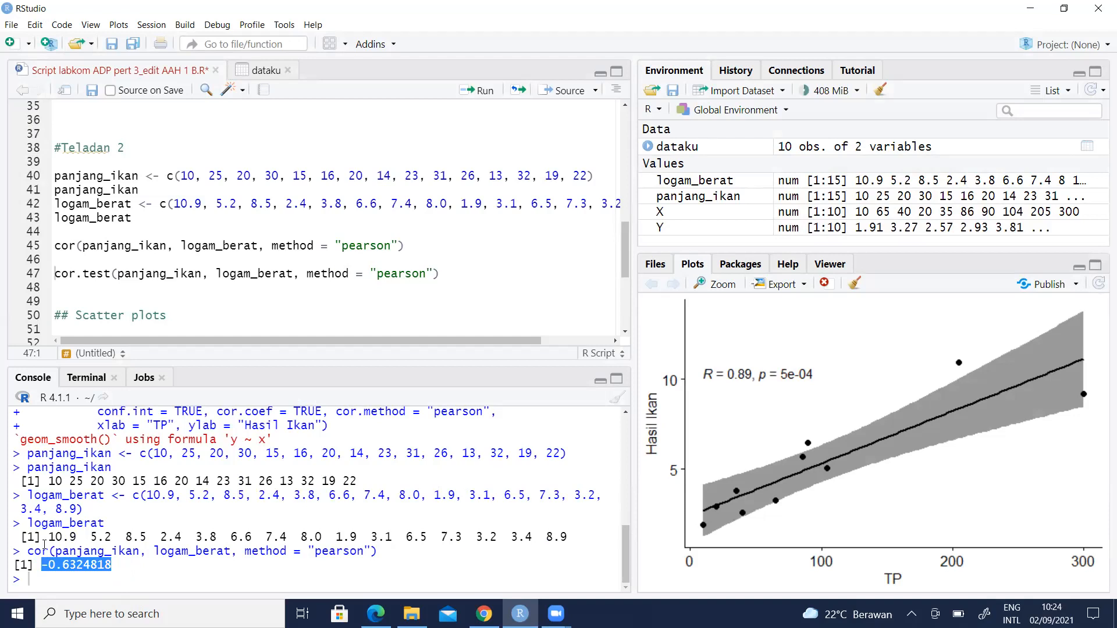
# - Run the cor.test() line for the Pearson significance test, p-value 0.0114
pyautogui.scroll(3, 70, 514)
pyautogui.moveTo(84, 506); pyautogui.dragTo(157, 503)
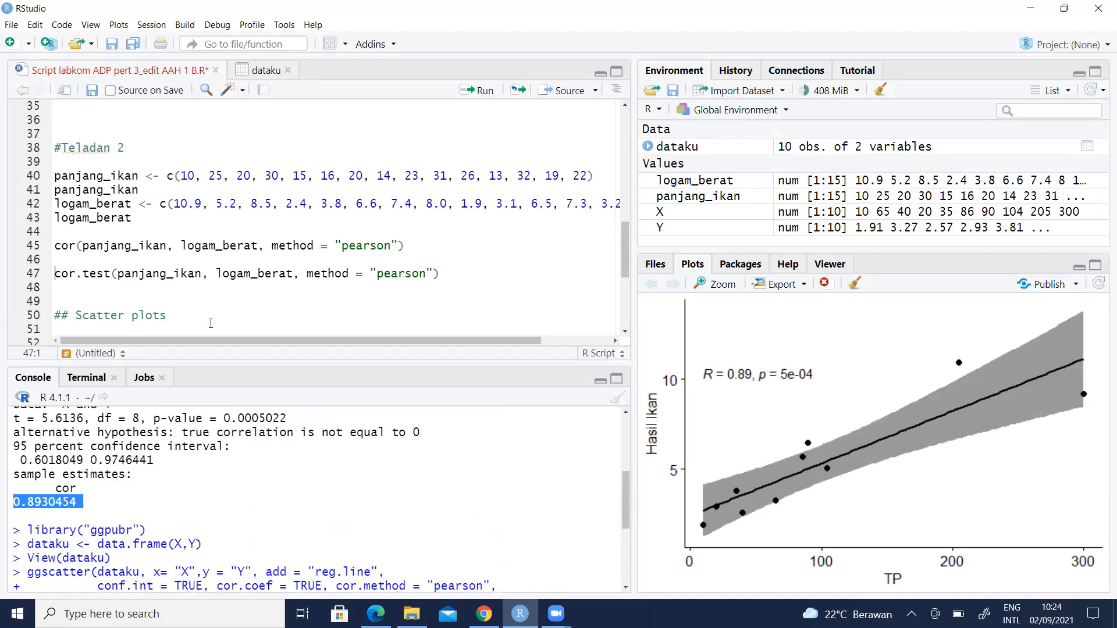
pyautogui.scroll(-3, 126, 489)
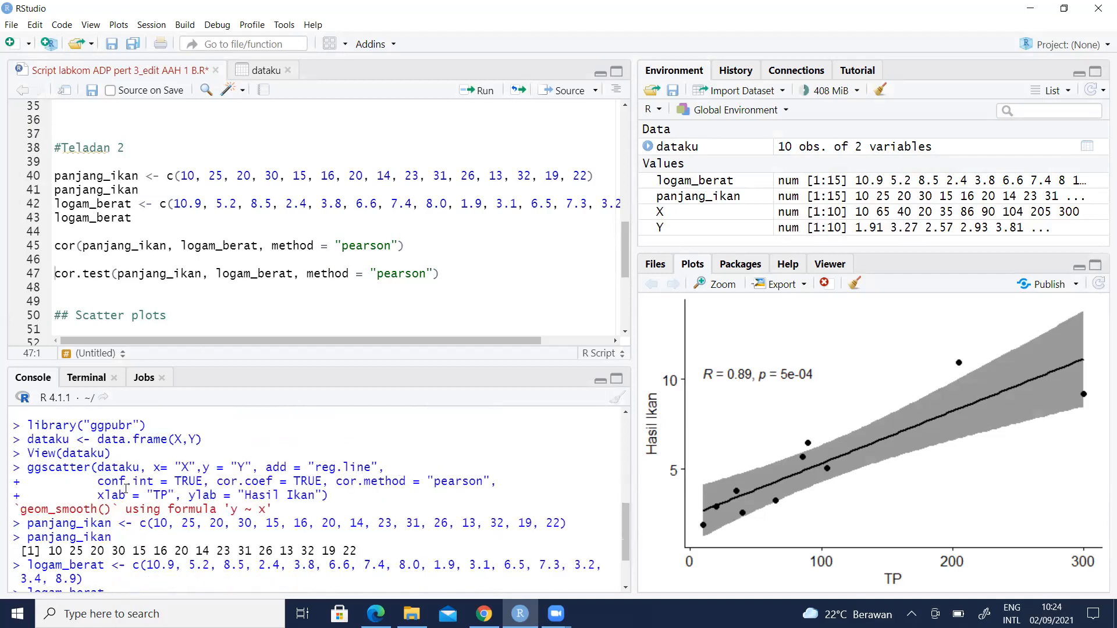
pyautogui.scroll(-2, 125, 488)
pyautogui.click(89, 274)
pyautogui.click(54, 274)
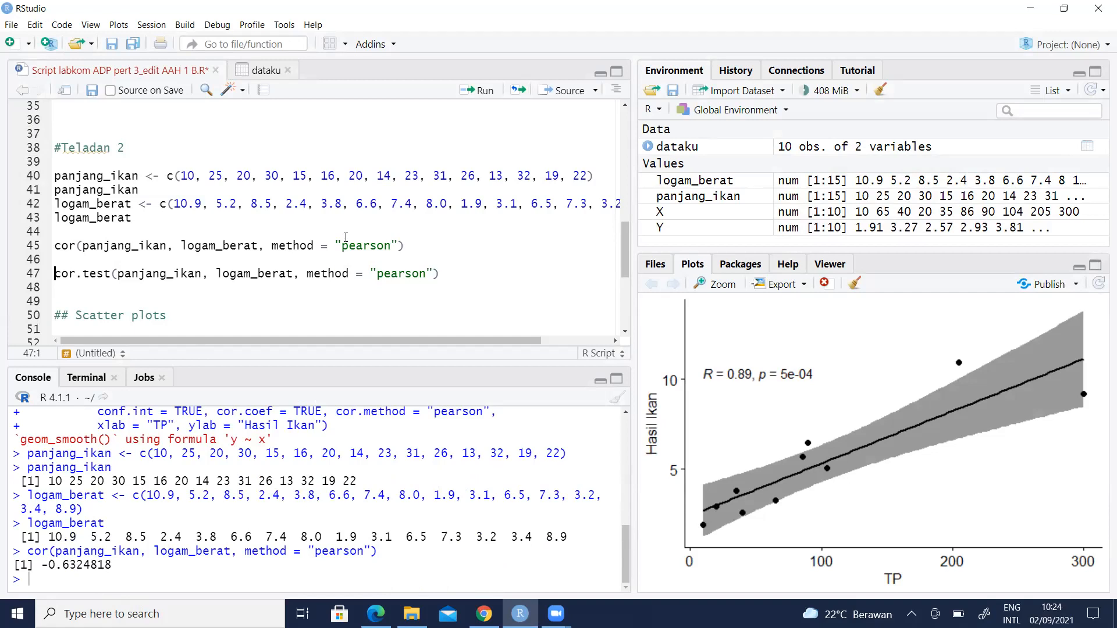
pyautogui.click(482, 93)
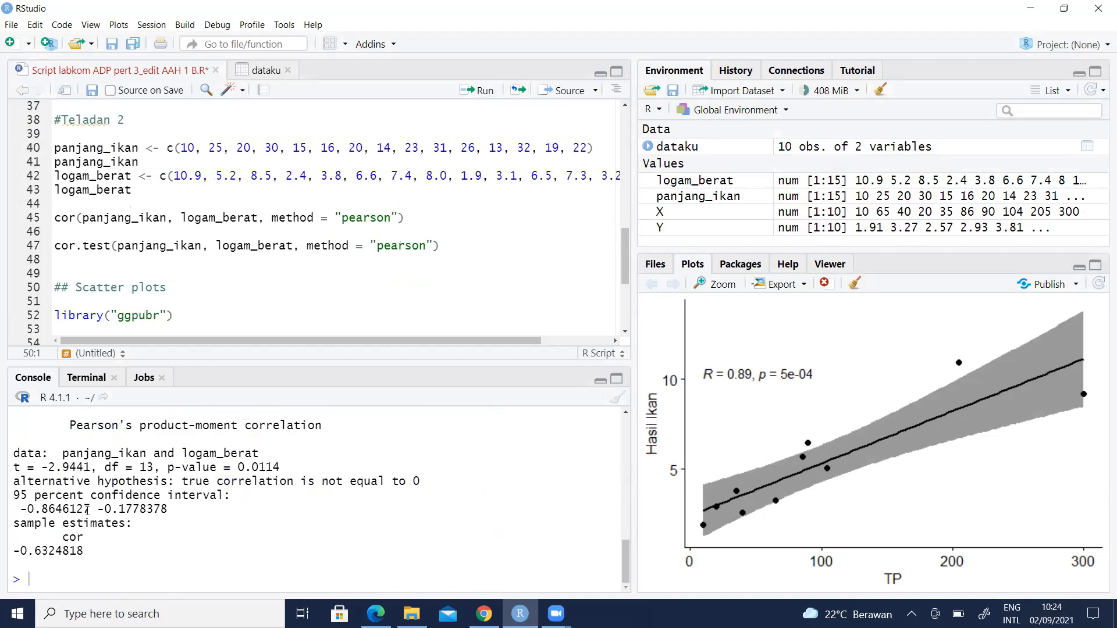
# - Read the cor.test output's tested variables, t = -2.9441 and df = 13
pyautogui.click(65, 437)
pyautogui.moveTo(62, 454); pyautogui.dragTo(274, 448)
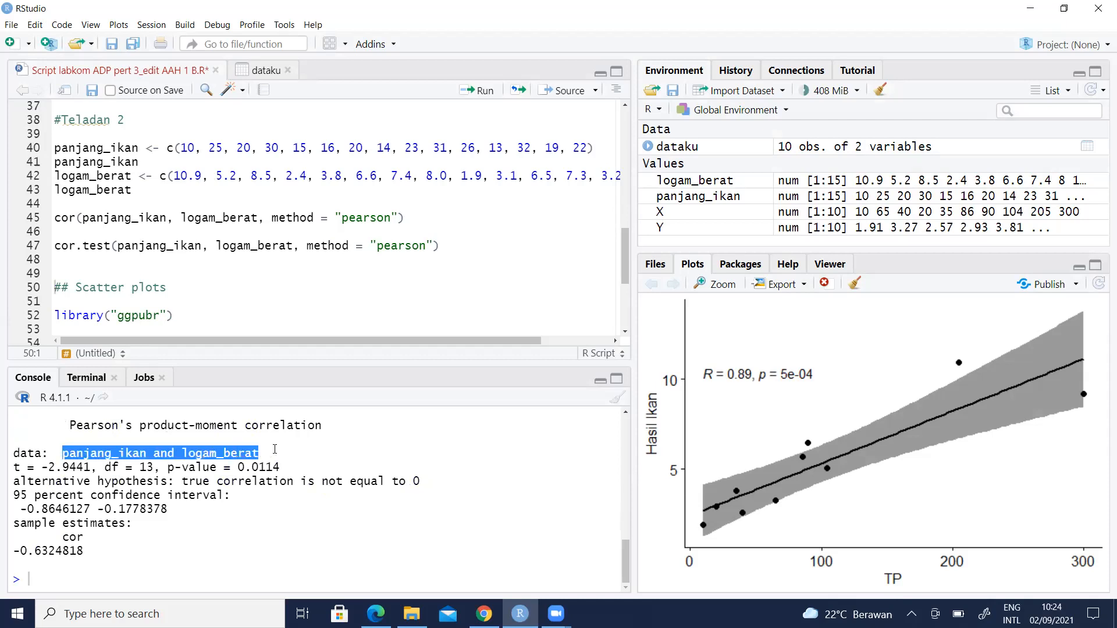
pyautogui.click(106, 471)
pyautogui.moveTo(41, 467); pyautogui.dragTo(154, 464)
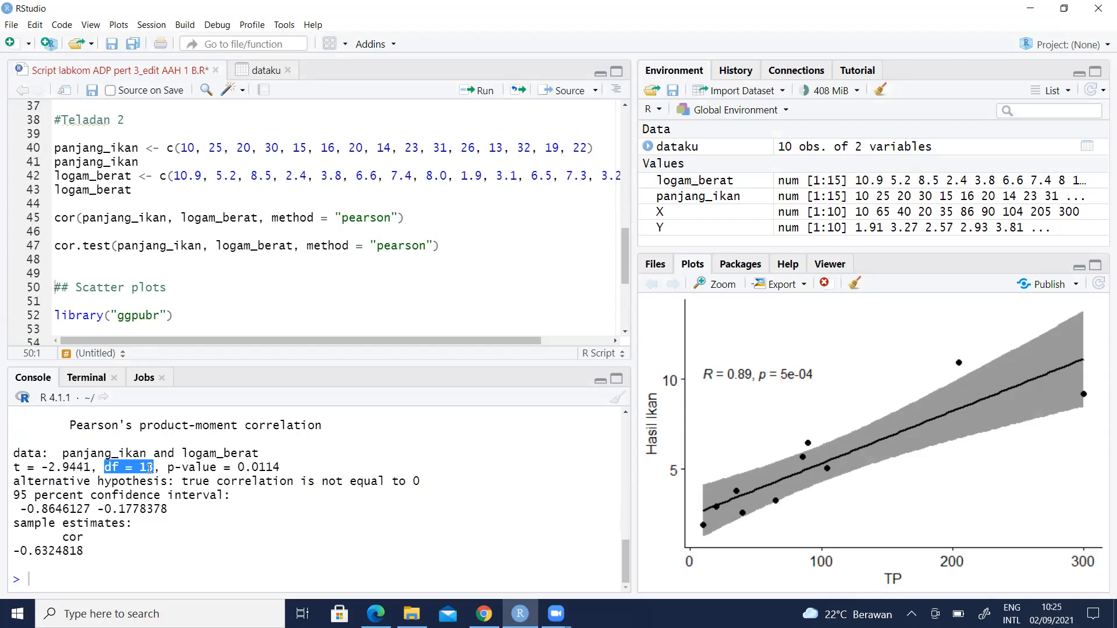
pyautogui.click(168, 471)
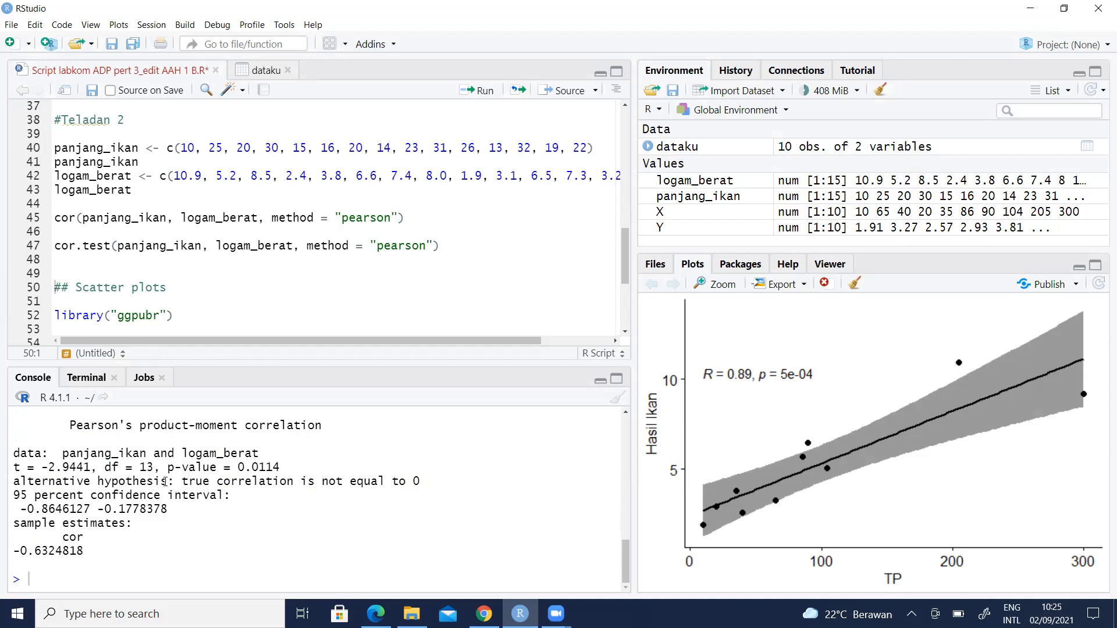
# - Read the alternative hypothesis, 95 percent confidence interval and correlation estimate -0.6324818
pyautogui.moveTo(168, 481); pyautogui.dragTo(3, 493)
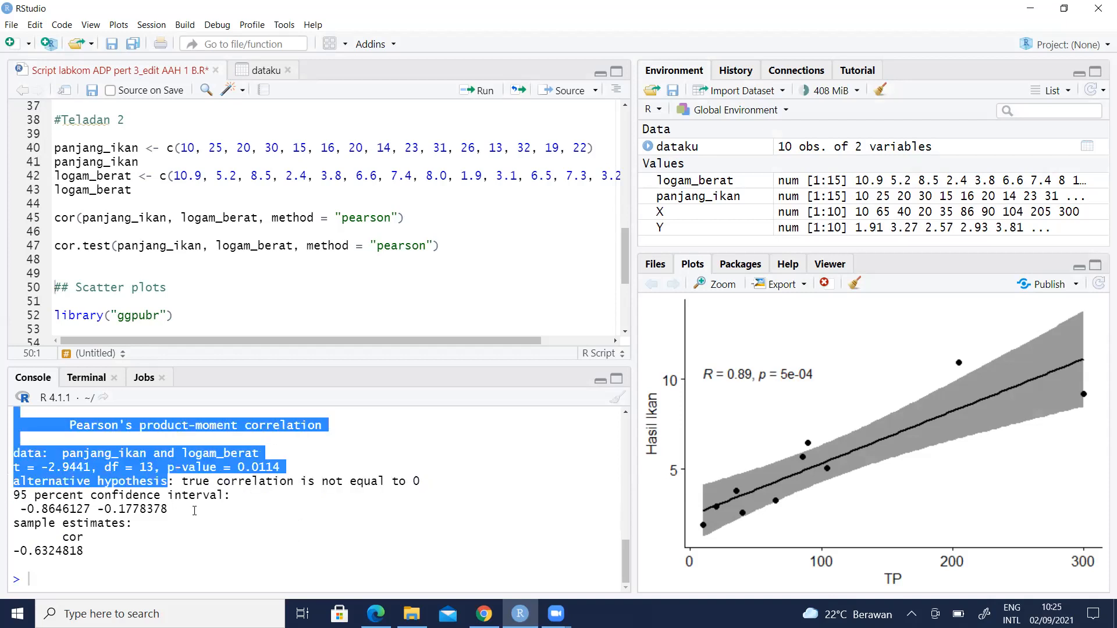
pyautogui.click(201, 487)
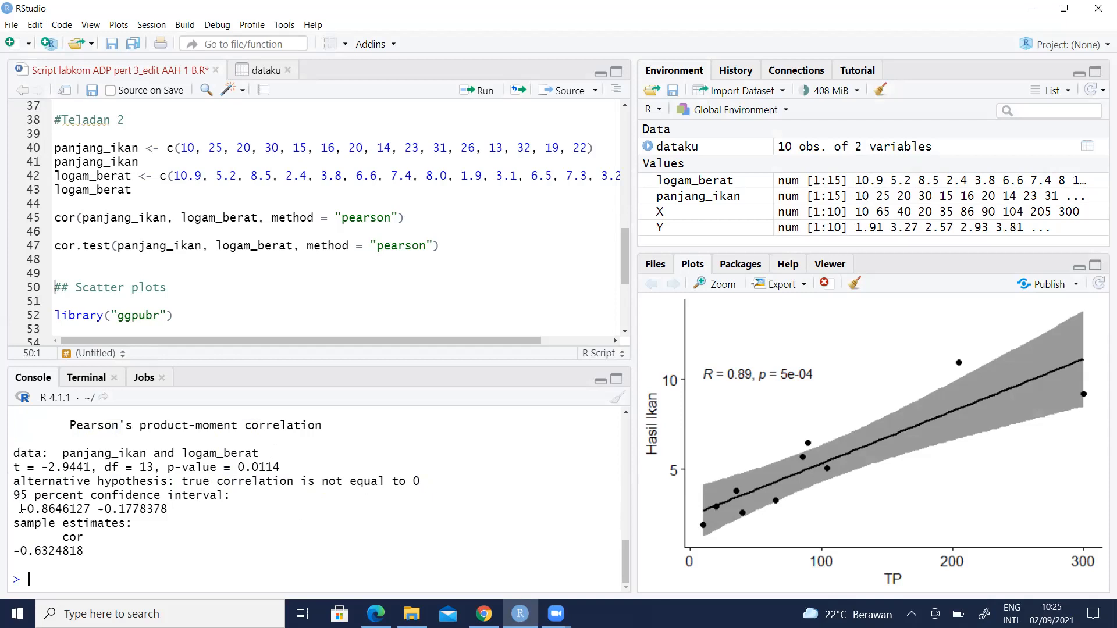
pyautogui.moveTo(20, 508); pyautogui.dragTo(190, 522)
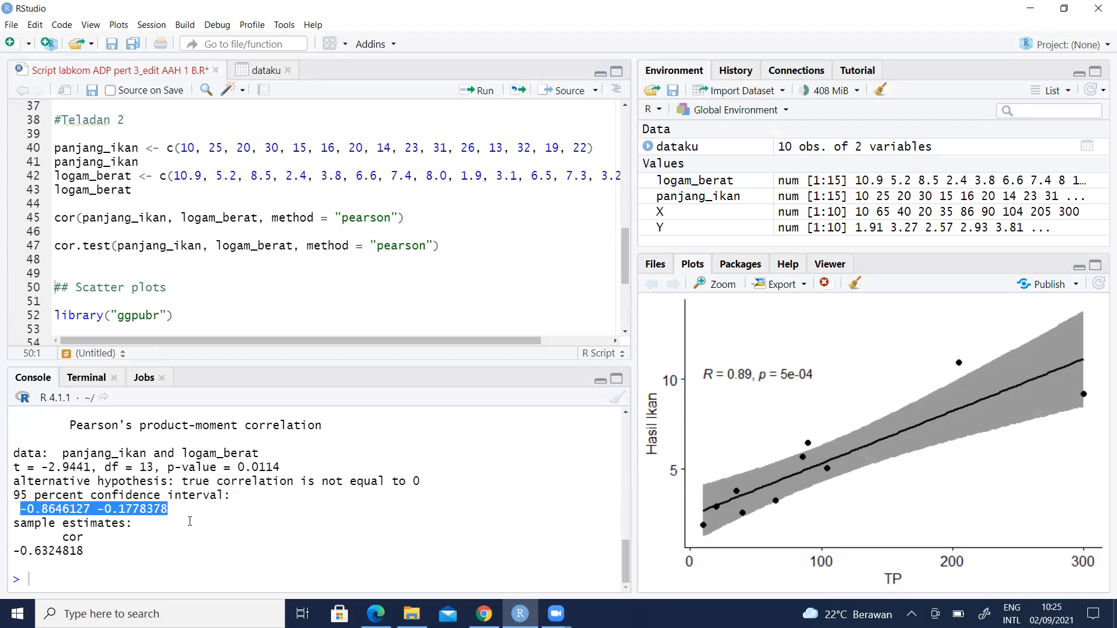
pyautogui.click(95, 518)
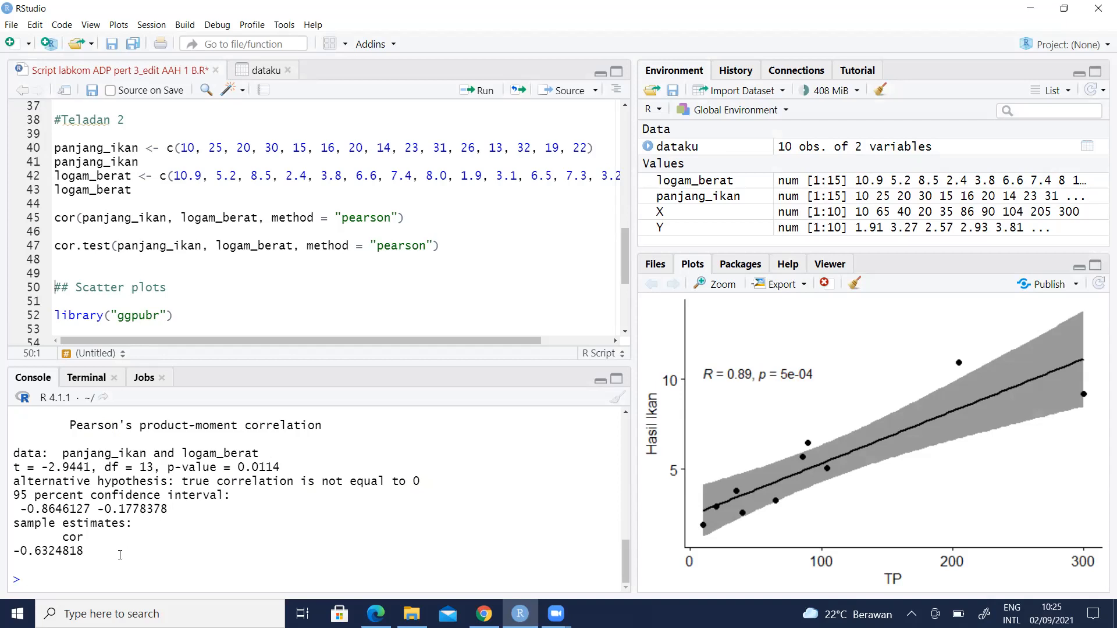
pyautogui.moveTo(61, 551); pyautogui.dragTo(11, 549)
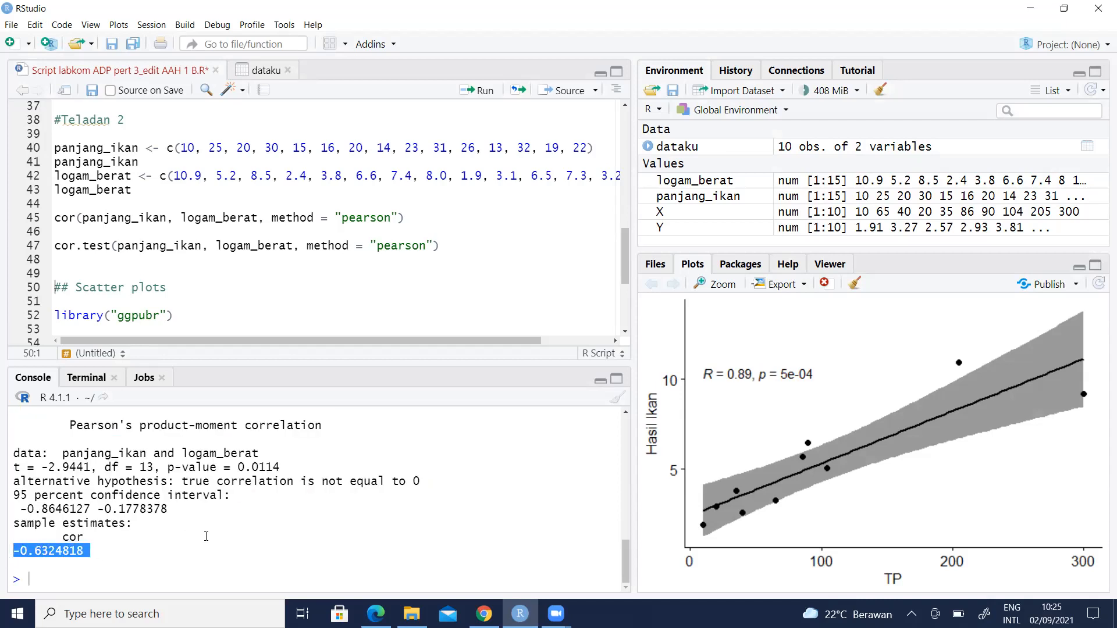
pyautogui.click(178, 549)
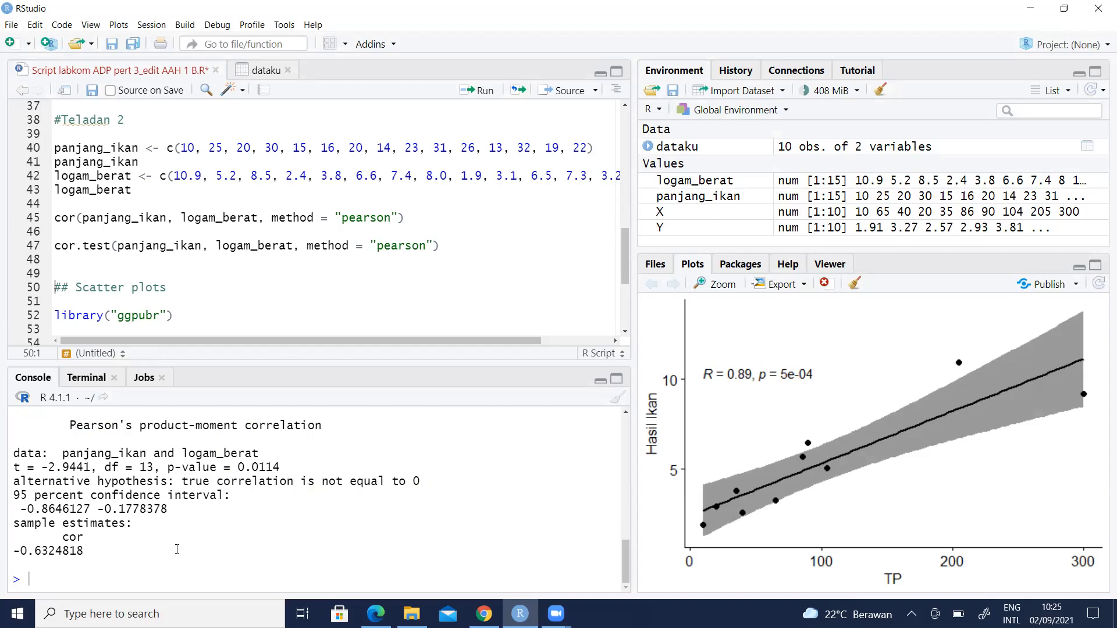
pyautogui.click(188, 307)
# - Load the ggpubr package with library("ggpubr")
pyautogui.scroll(-1, 117, 285)
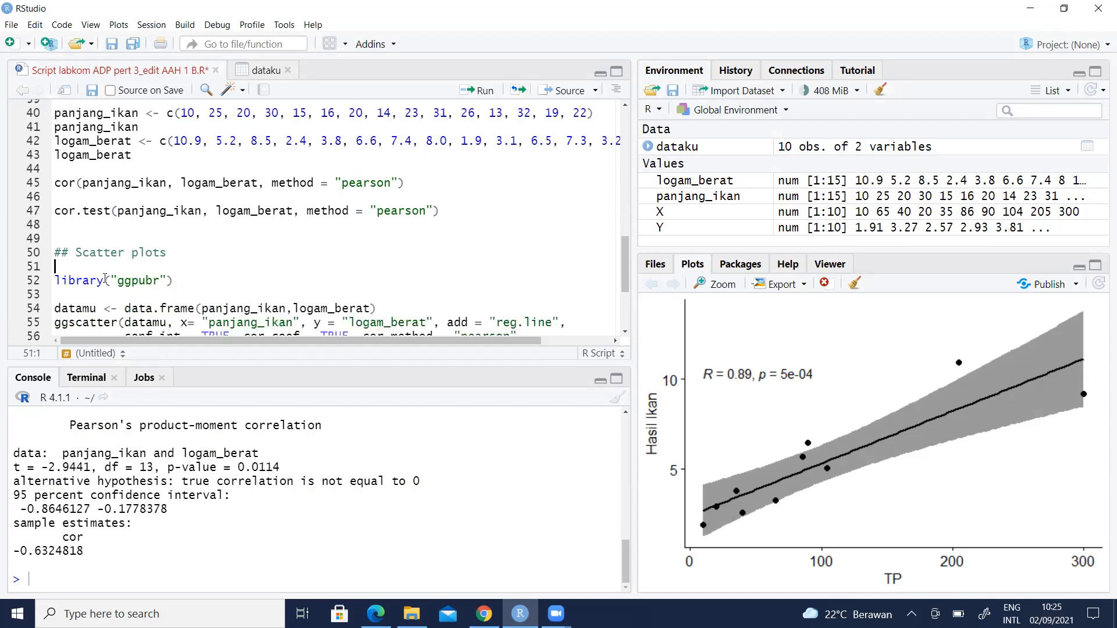
pyautogui.click(56, 281)
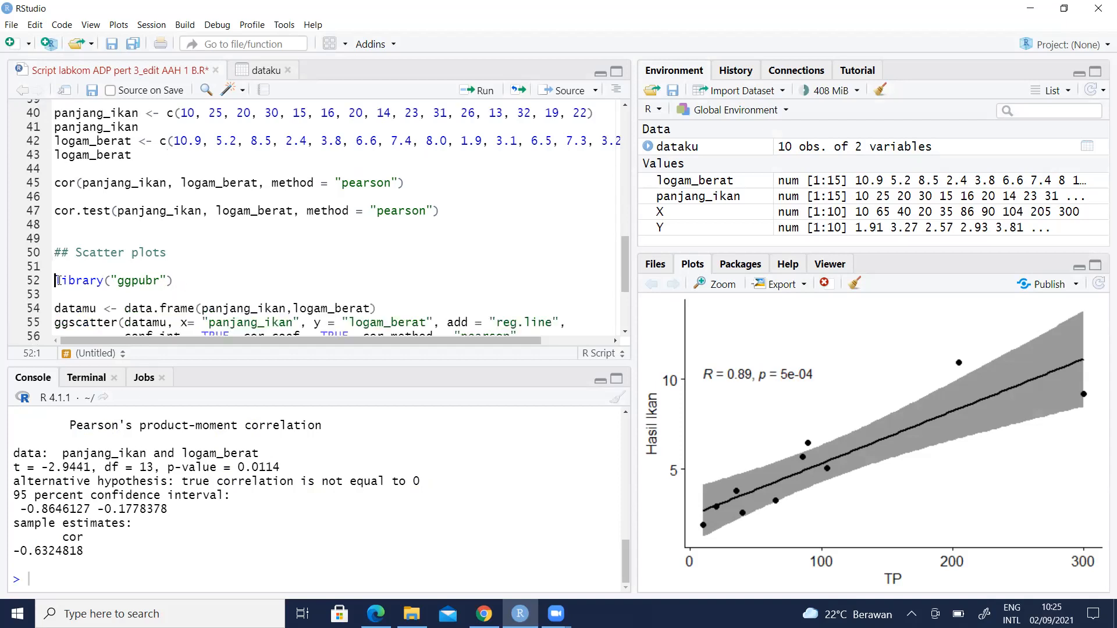
pyautogui.click(485, 91)
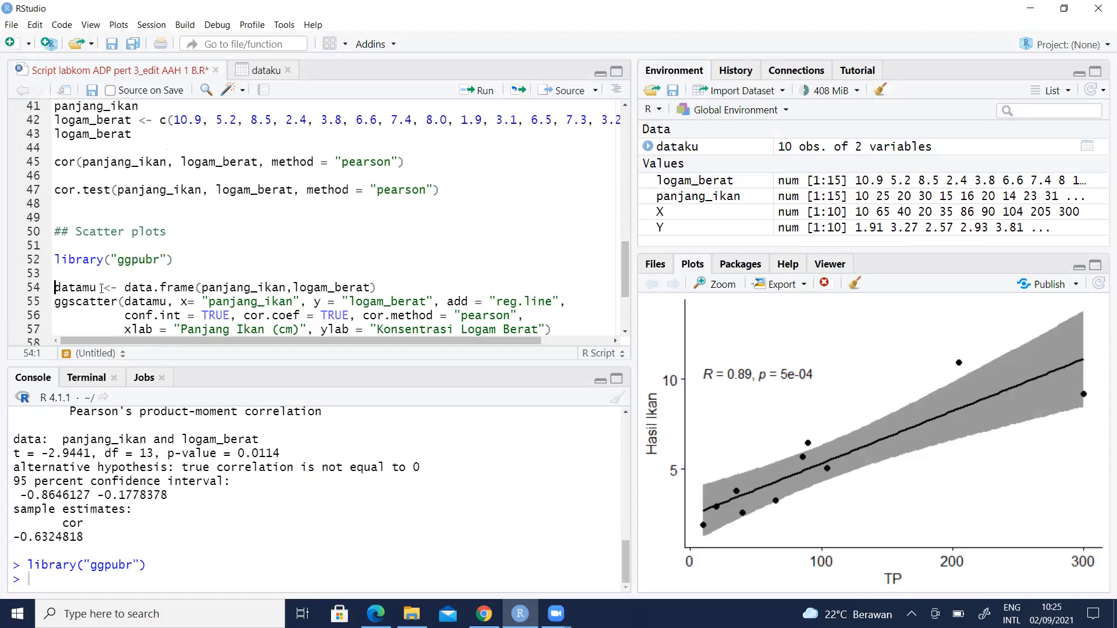
# - Create datamu from panjang_ikan and logam_berat (15 obs. of 2 variables) and open it
pyautogui.moveTo(99, 287); pyautogui.dragTo(55, 288)
pyautogui.click(63, 287)
pyautogui.click(269, 286)
pyautogui.click(335, 298)
pyautogui.click(162, 299)
pyautogui.click(162, 286)
pyautogui.click(480, 93)
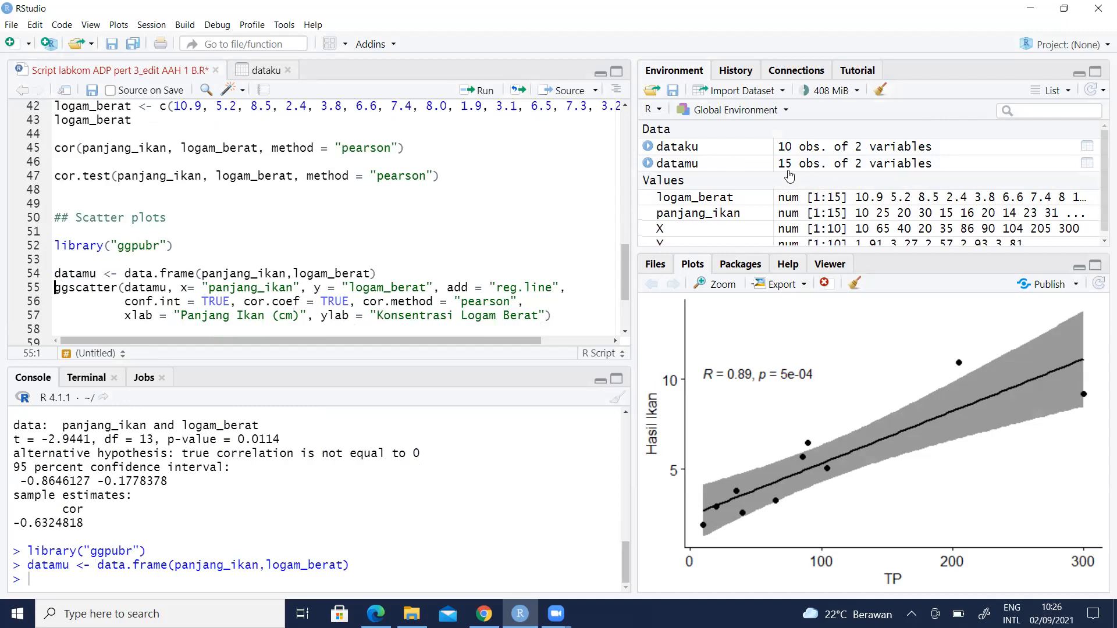
pyautogui.click(1086, 163)
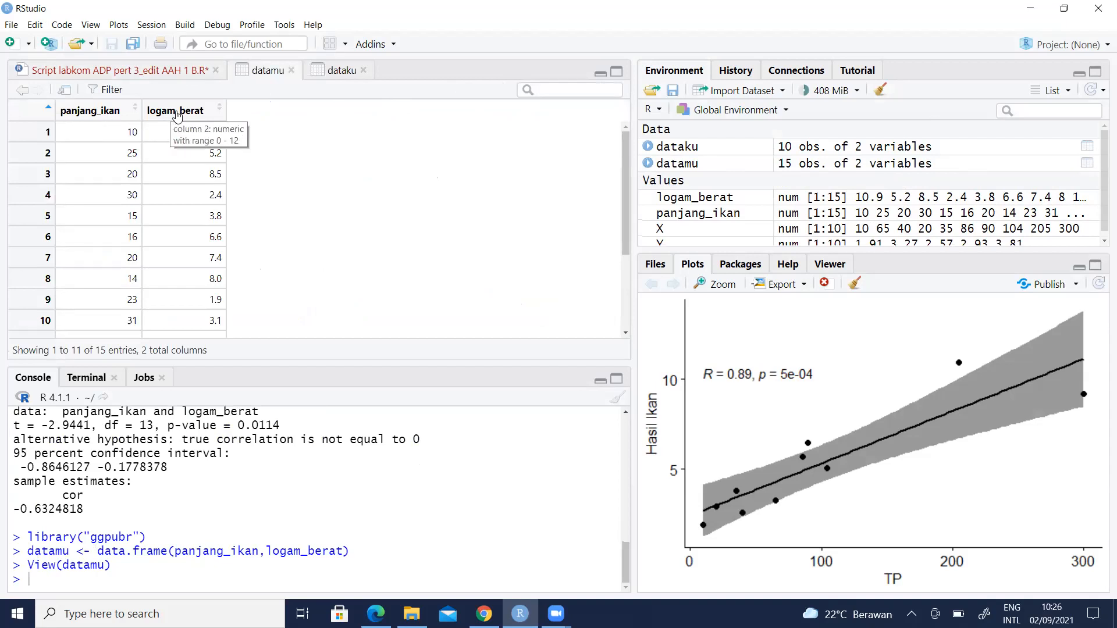
# - Scroll through datamu's 15 rows in the viewer, then go back to the Script labkom tab
pyautogui.scroll(-2, 182, 252)
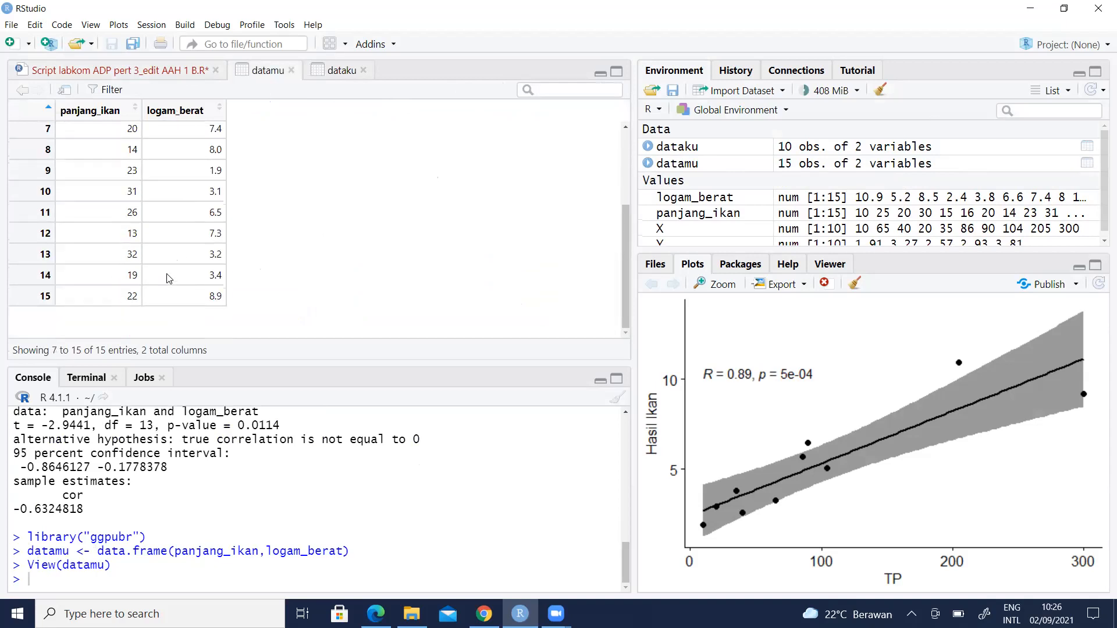
pyautogui.scroll(2, 168, 267)
pyautogui.click(140, 70)
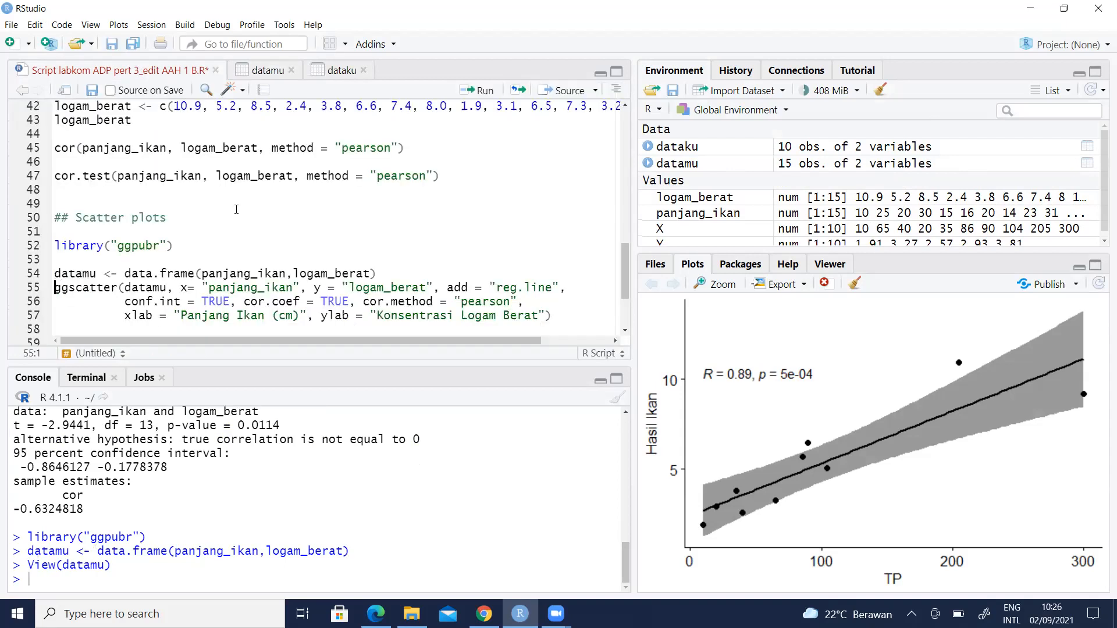
# - Draw datamu's scatter plot with regression line, R = -0.63, p = 0.011, and show it maximized
pyautogui.click(486, 92)
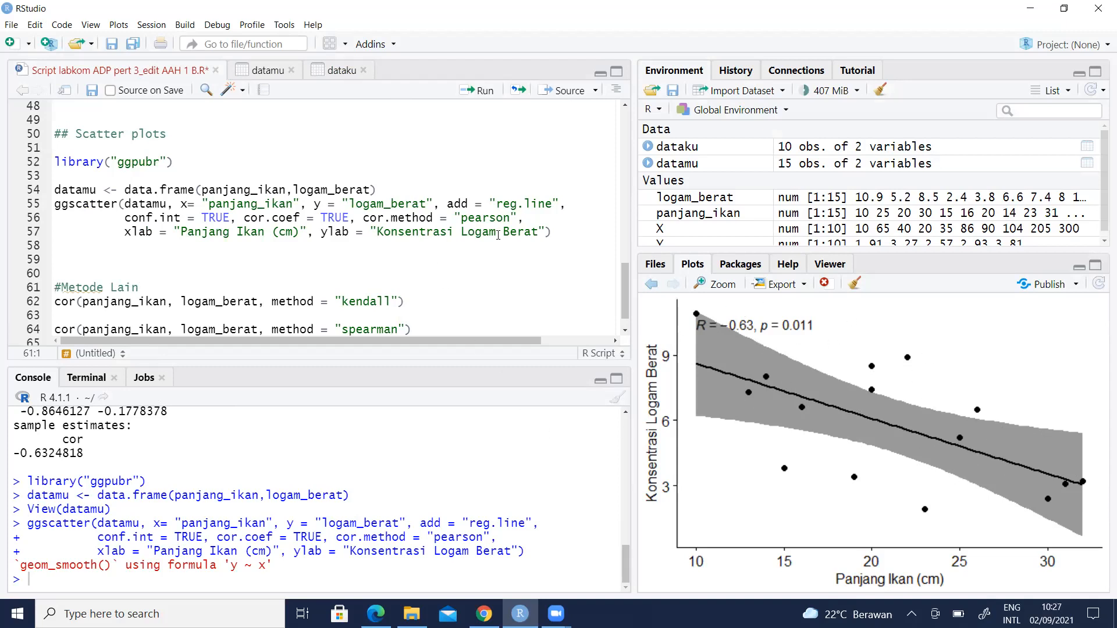
pyautogui.click(720, 284)
pyautogui.click(879, 94)
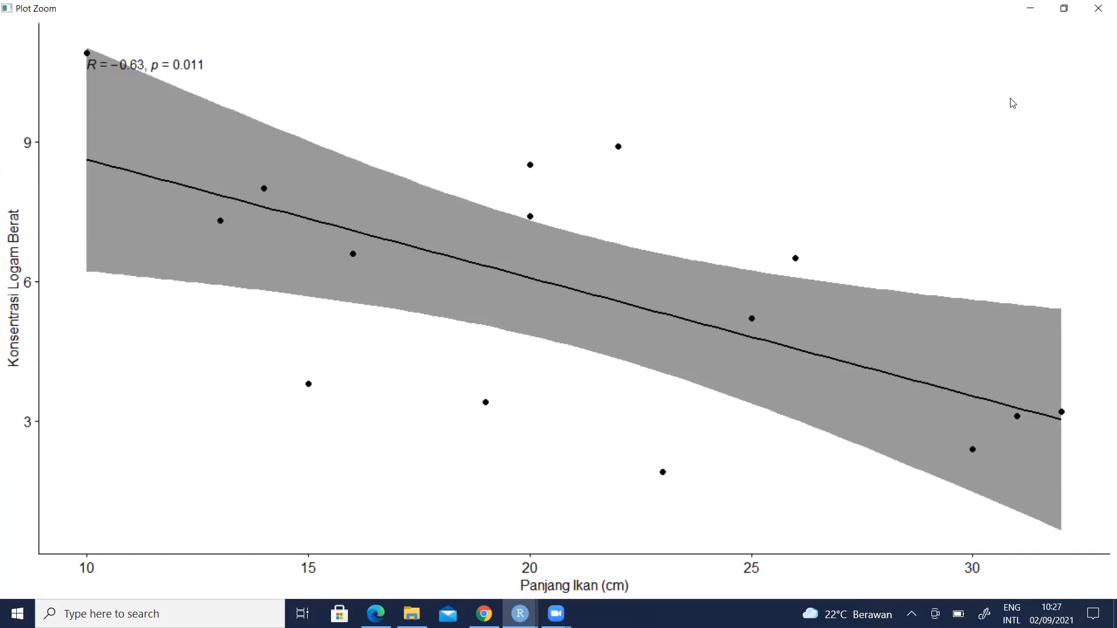
# - Close the plot window and review ggscatter's datamu, x/y variables and reg.line arguments
pyautogui.click(1084, 9)
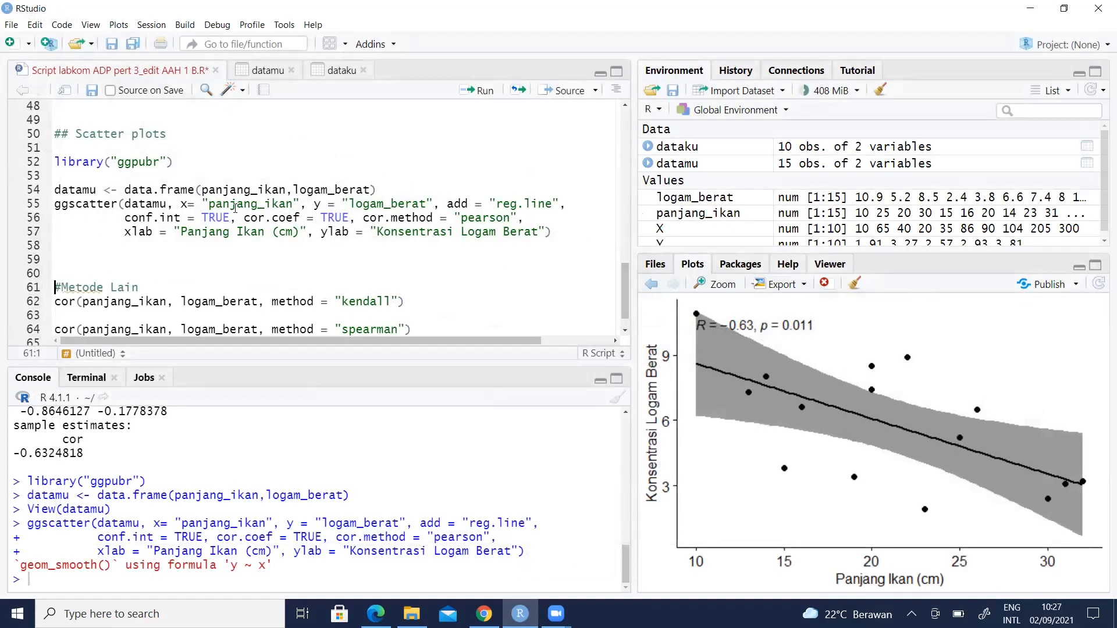
pyautogui.moveTo(54, 204); pyautogui.dragTo(119, 203)
pyautogui.click(137, 203)
pyautogui.click(190, 206)
pyautogui.click(228, 205)
pyautogui.click(391, 204)
pyautogui.moveTo(497, 204); pyautogui.dragTo(538, 202)
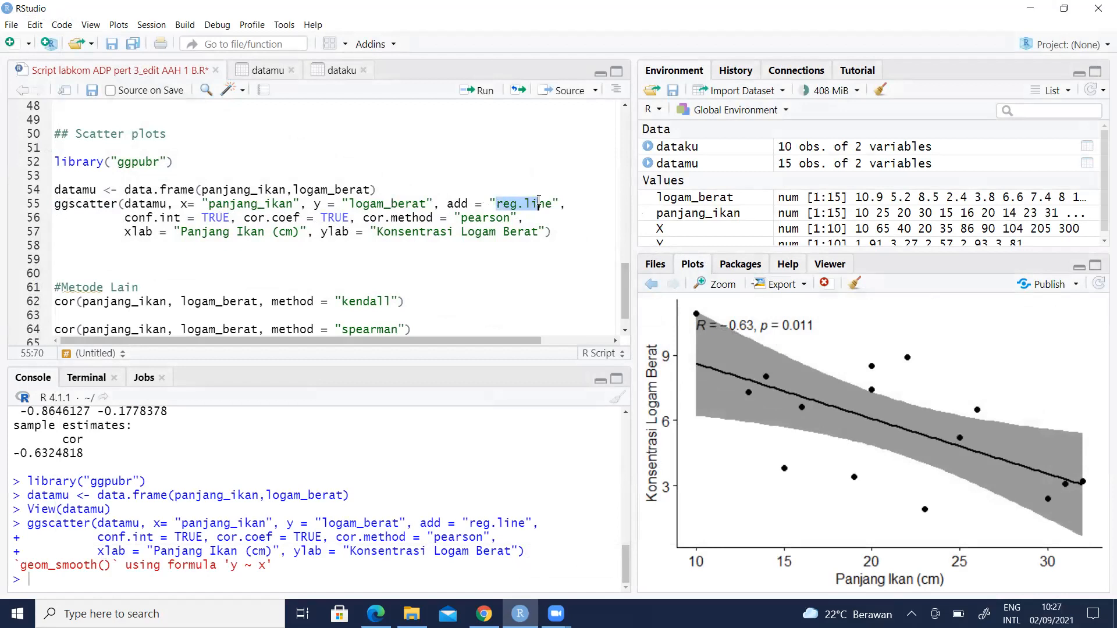
# - Review the conf.int, cor.method and 'Panjang Ikan (cm)' label options, then reach #Metode Lain
pyautogui.click(196, 218)
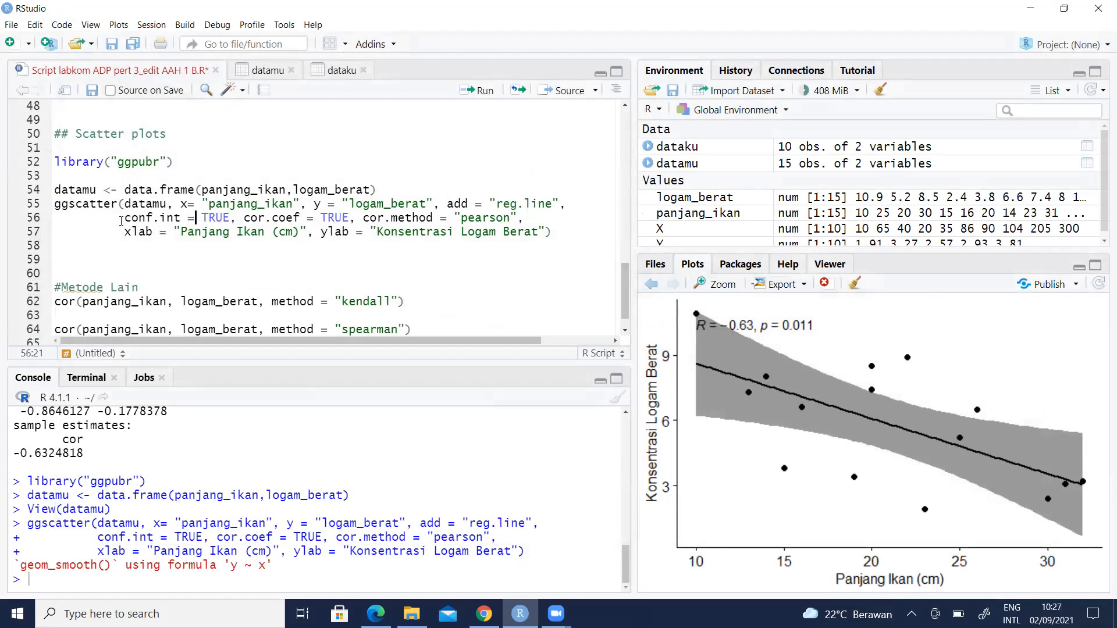
pyautogui.press('Right')
pyautogui.press('Right')
pyautogui.press('Right')
pyautogui.click(413, 218)
pyautogui.moveTo(181, 233); pyautogui.dragTo(302, 235)
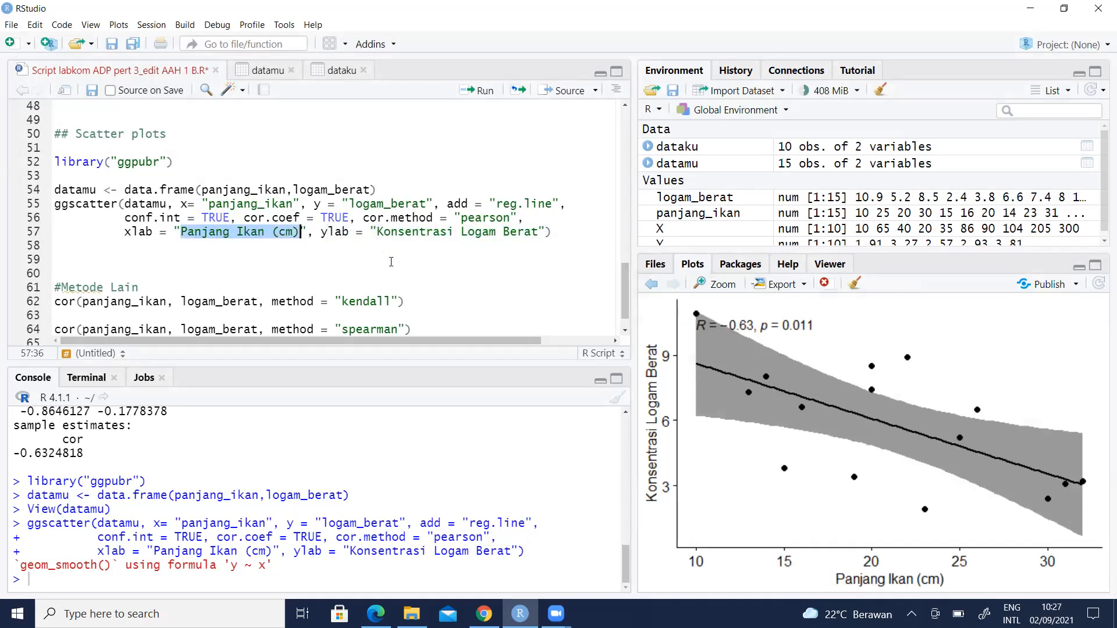
pyautogui.press('Down')
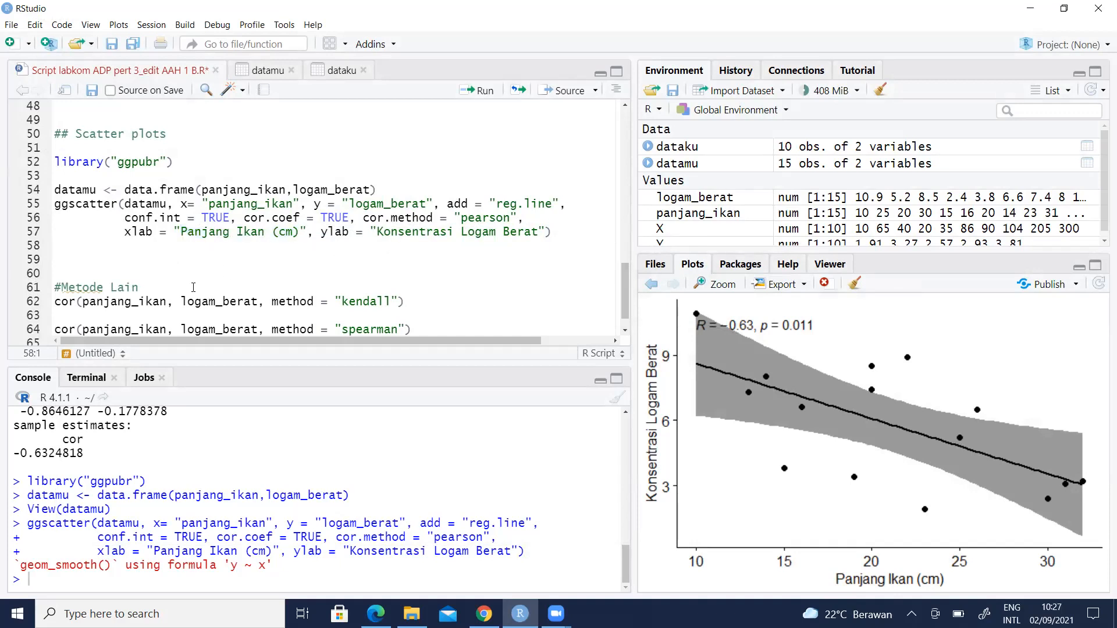
pyautogui.click(62, 287)
pyautogui.scroll(-1, 64, 285)
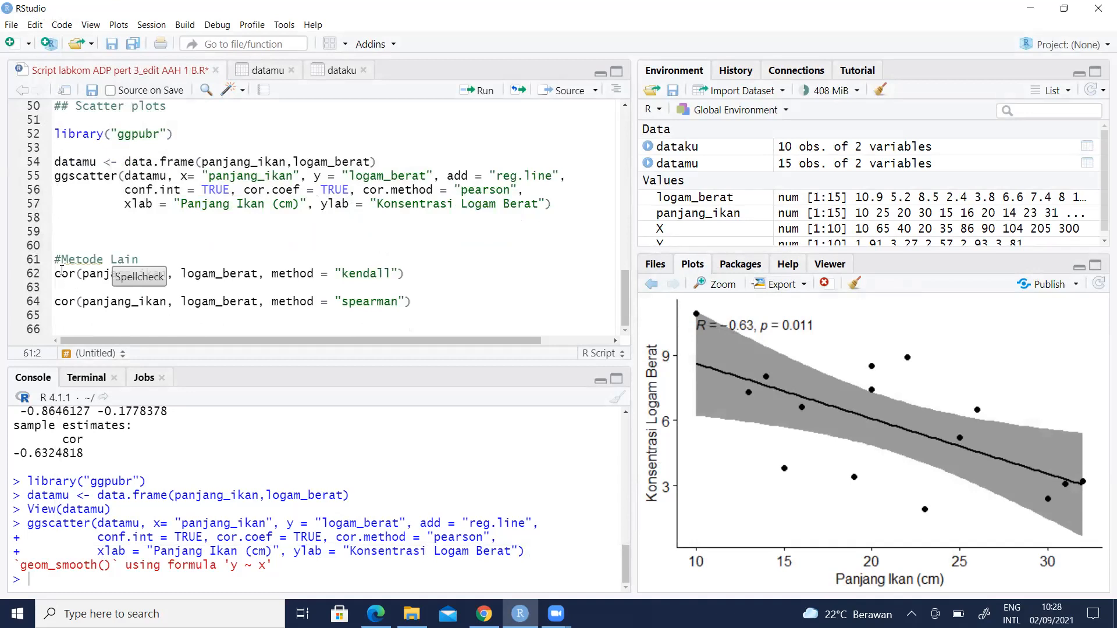
# - Compute the Kendall correlation of panjang_ikan and logam_berat: -0.4019185
pyautogui.press('Down')
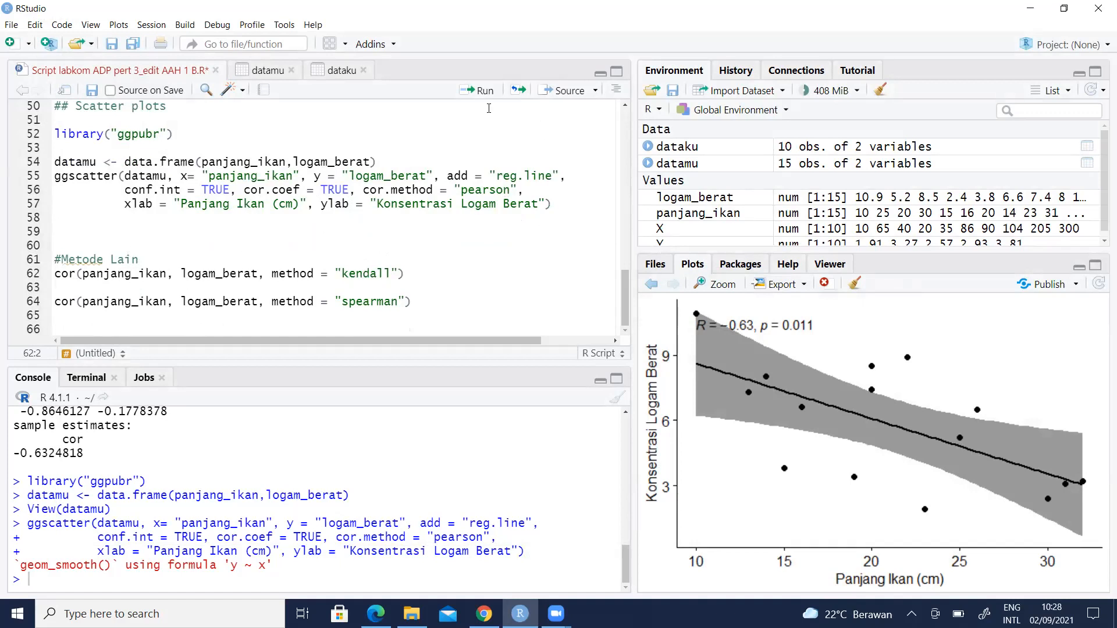
pyautogui.click(478, 91)
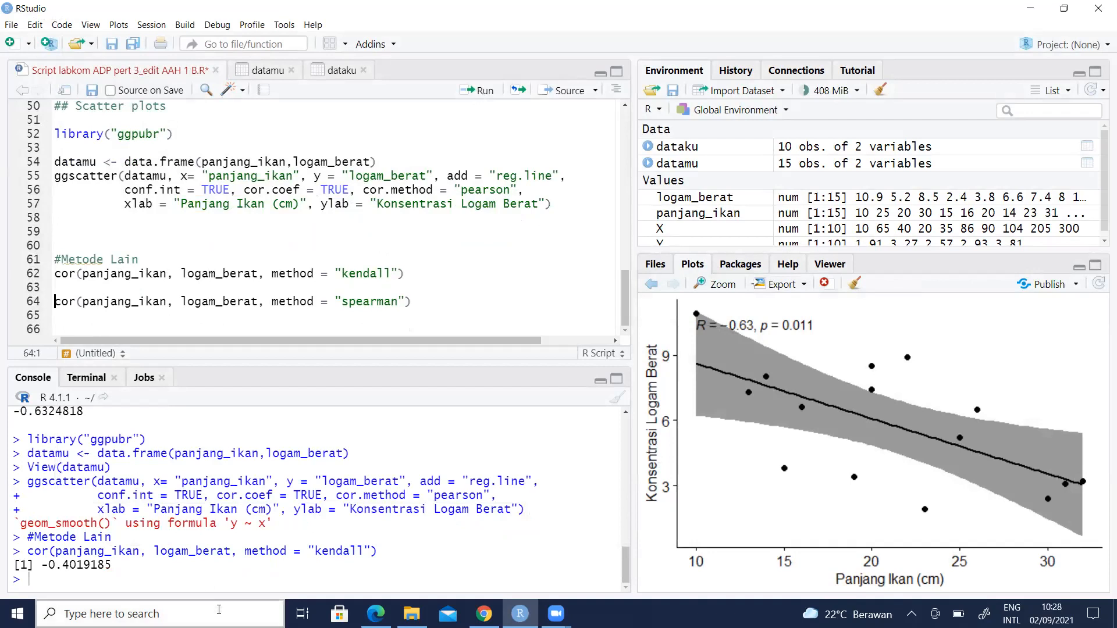
pyautogui.moveTo(111, 564); pyautogui.dragTo(41, 564)
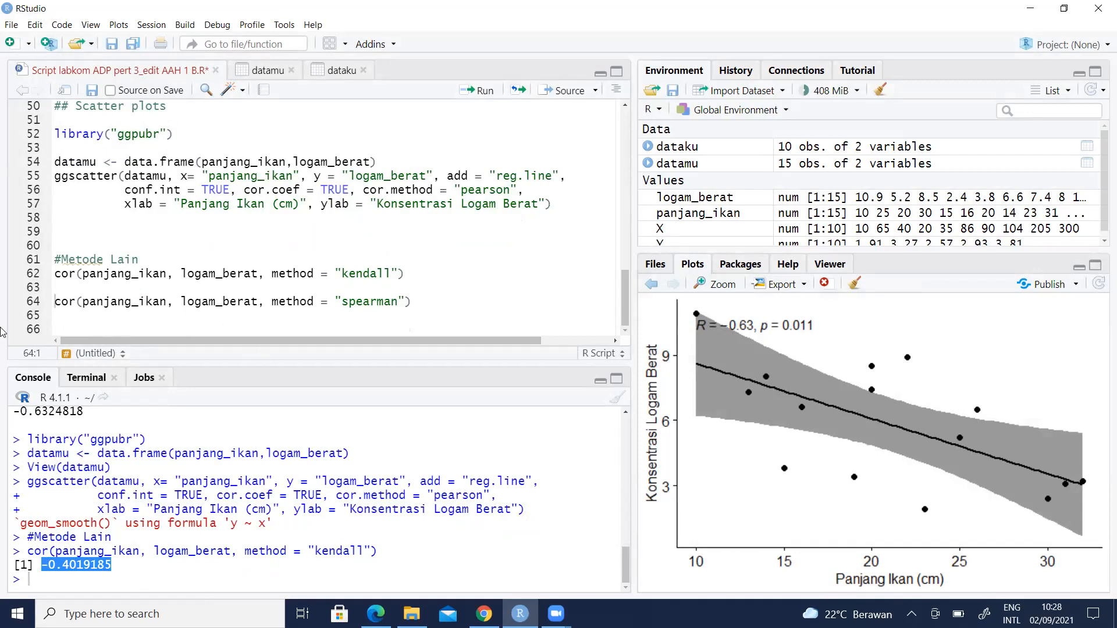
# - Compute the Spearman correlation of panjang_ikan and logam_berat: -0.6184095
pyautogui.click(58, 299)
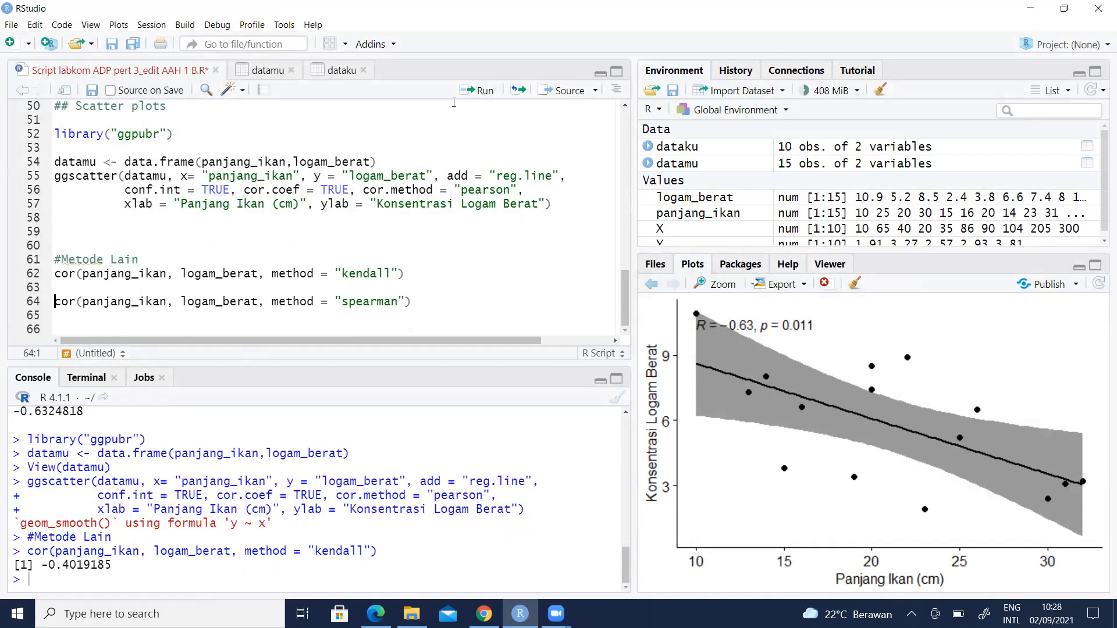
pyautogui.click(483, 91)
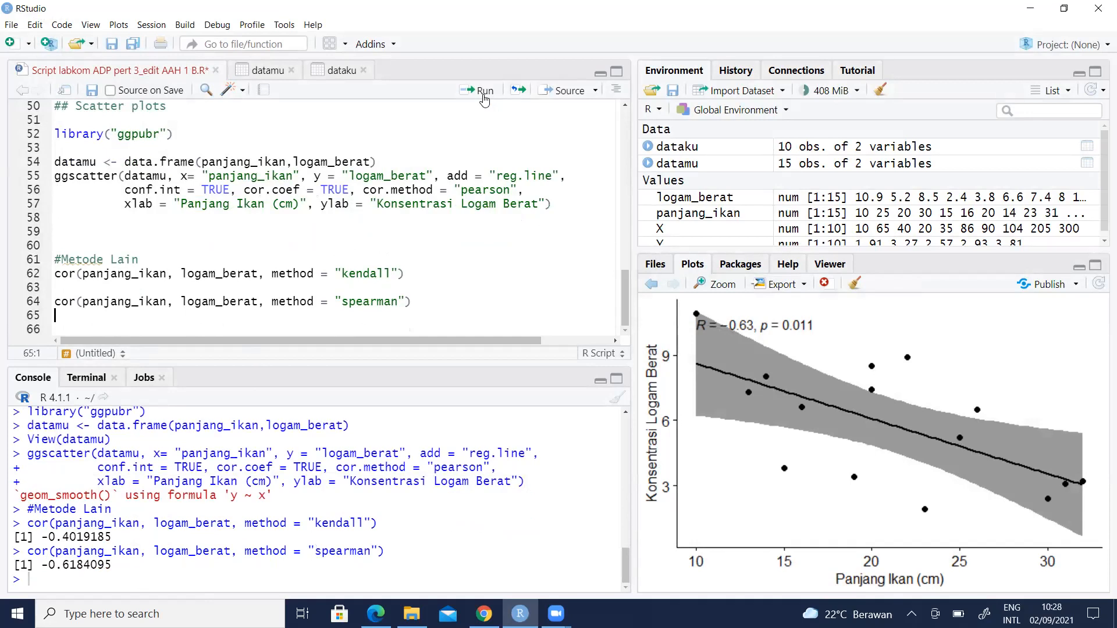
pyautogui.moveTo(42, 565); pyautogui.dragTo(74, 564)
pyautogui.click(145, 572)
pyautogui.scroll(2, 189, 321)
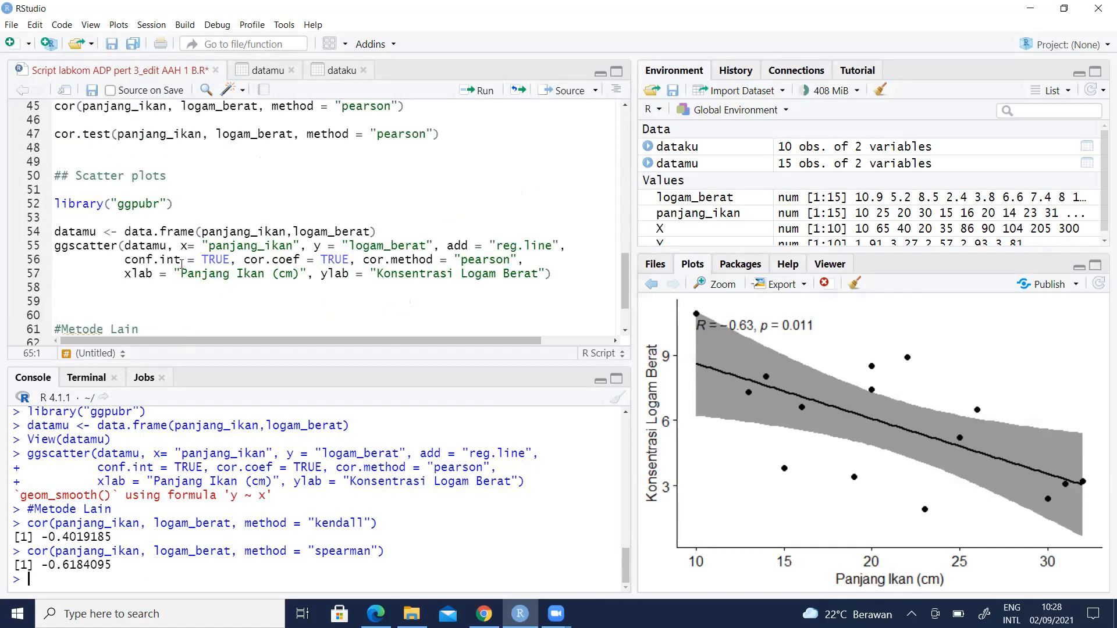
pyautogui.scroll(3, 181, 265)
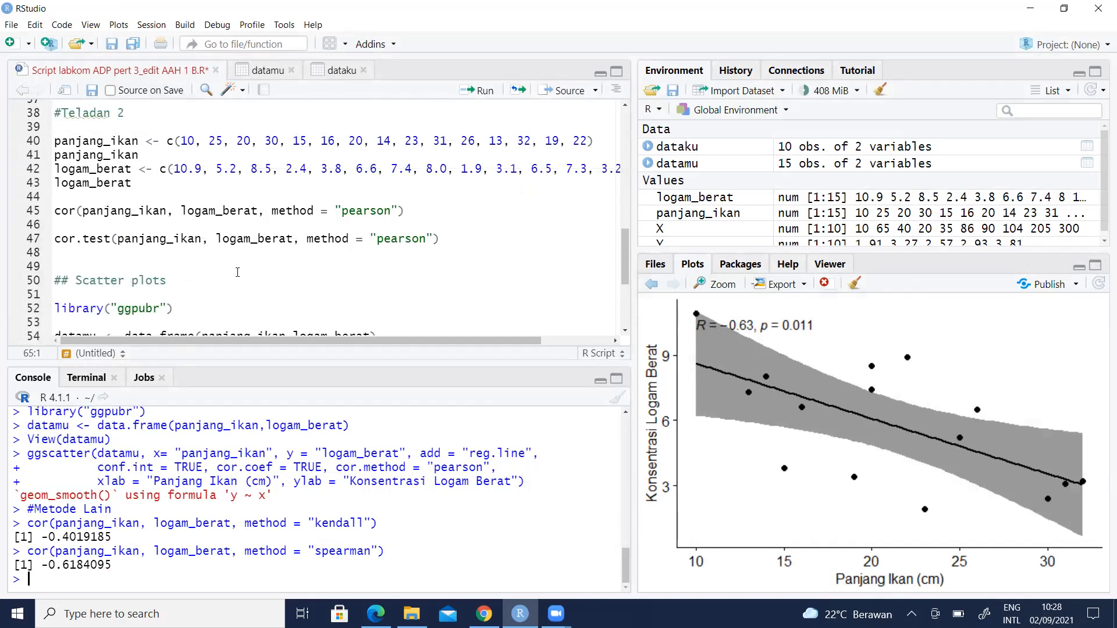
pyautogui.scroll(-2, 239, 269)
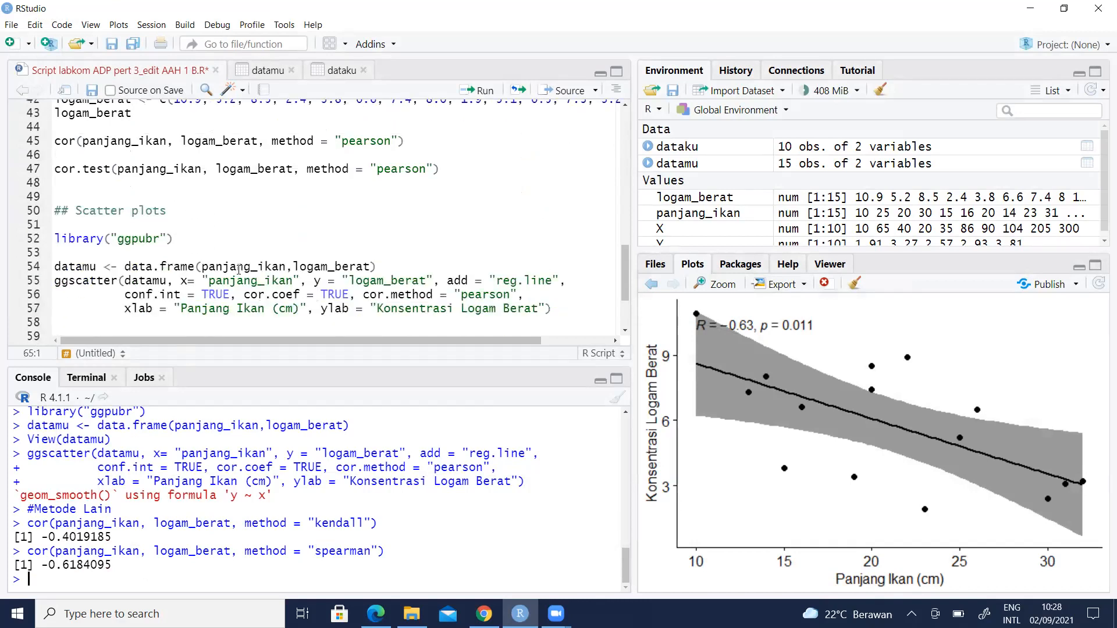
pyautogui.scroll(-2, 238, 270)
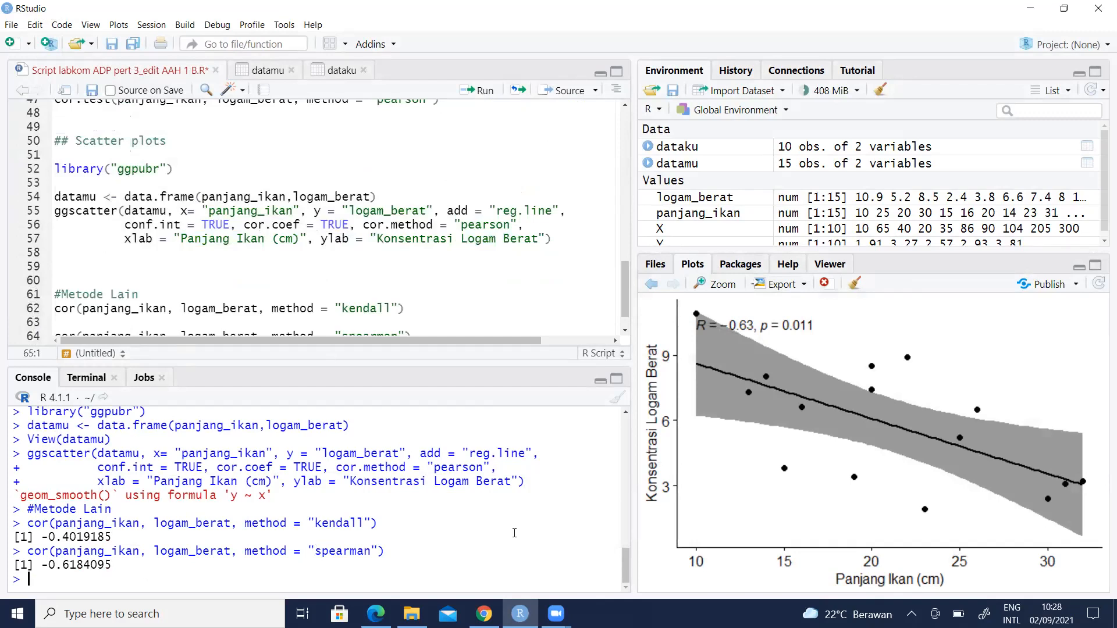